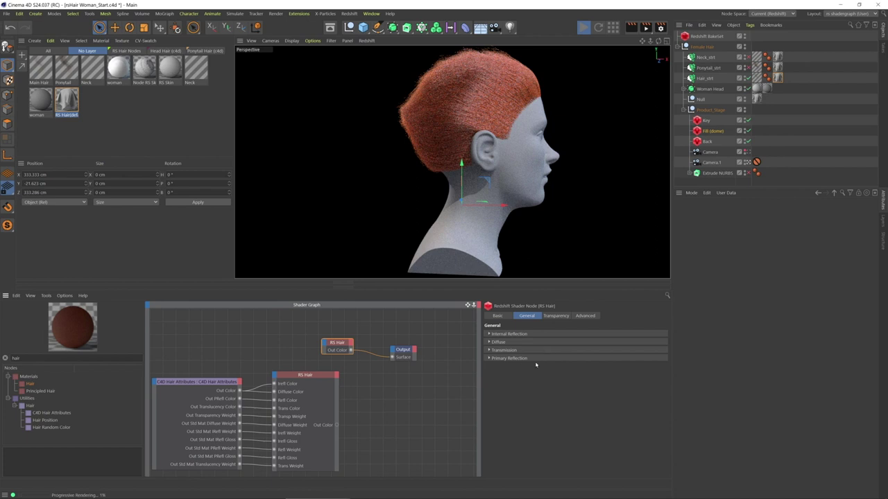
- Darken the internal reflection colour to 49% value, with weight 0.871 and glossiness 0.2
click(489, 335)
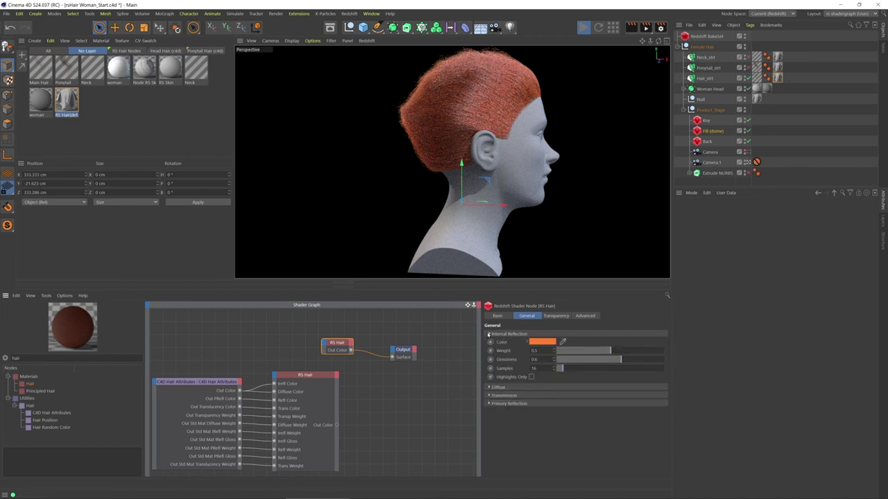
click(526, 343)
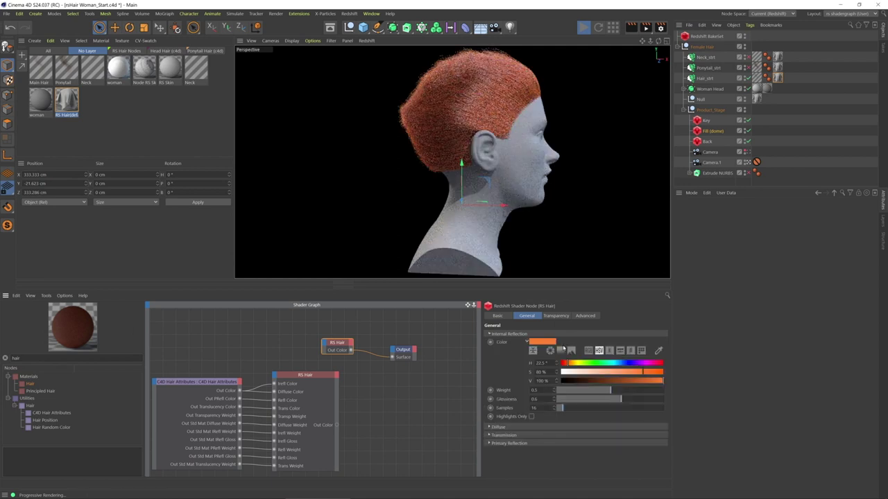
click(611, 380)
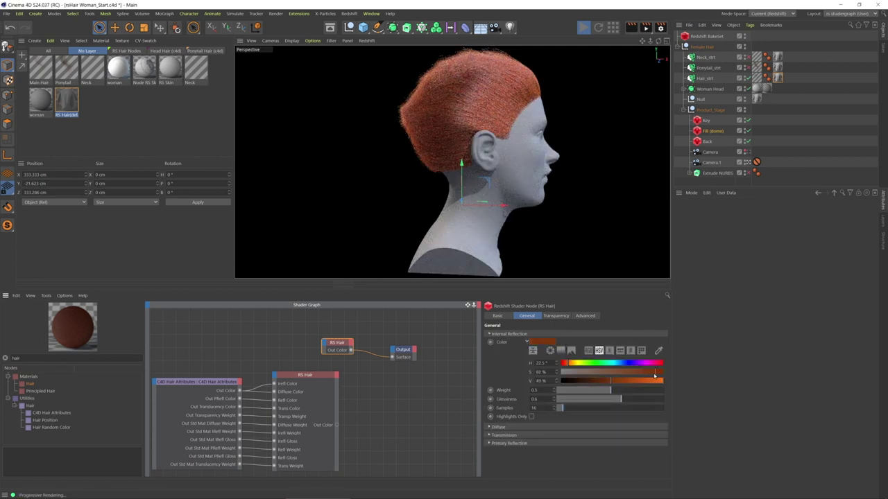
click(614, 390)
click(647, 391)
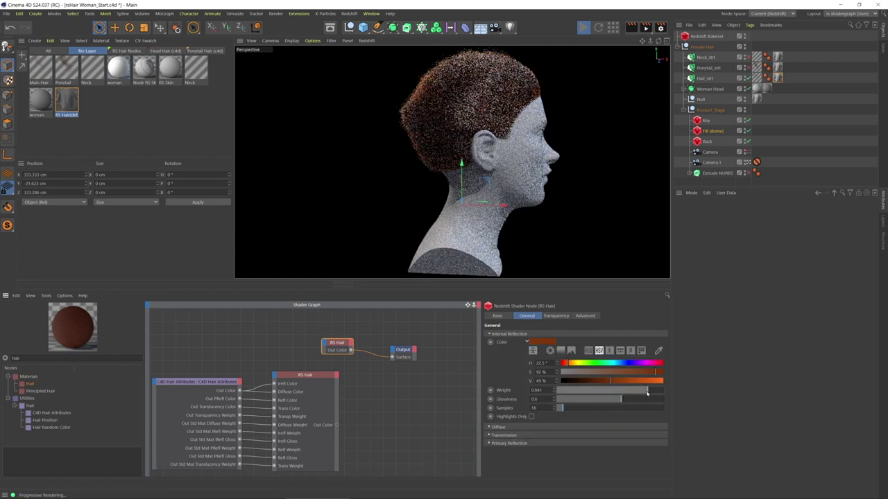
drag(647, 392, 650, 392)
drag(590, 403, 575, 408)
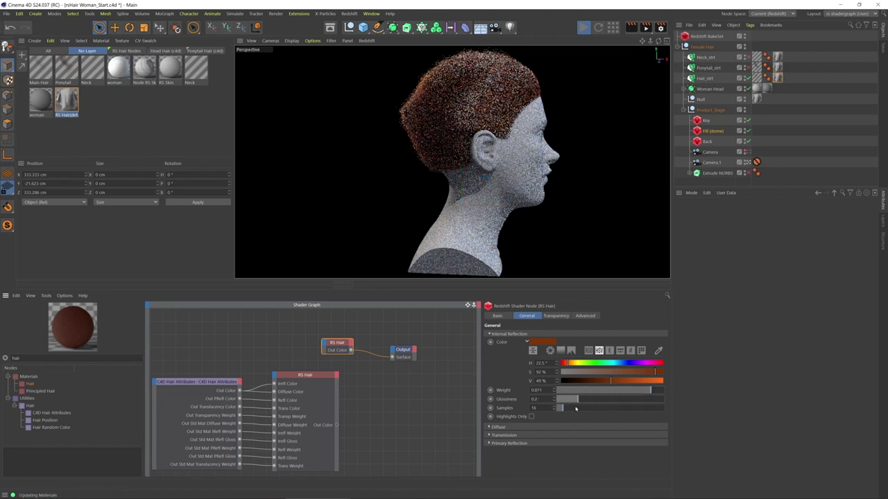
- Briefly check the Diffuse settings, then bring up the hair shader's Transparency settings
click(489, 427)
click(490, 427)
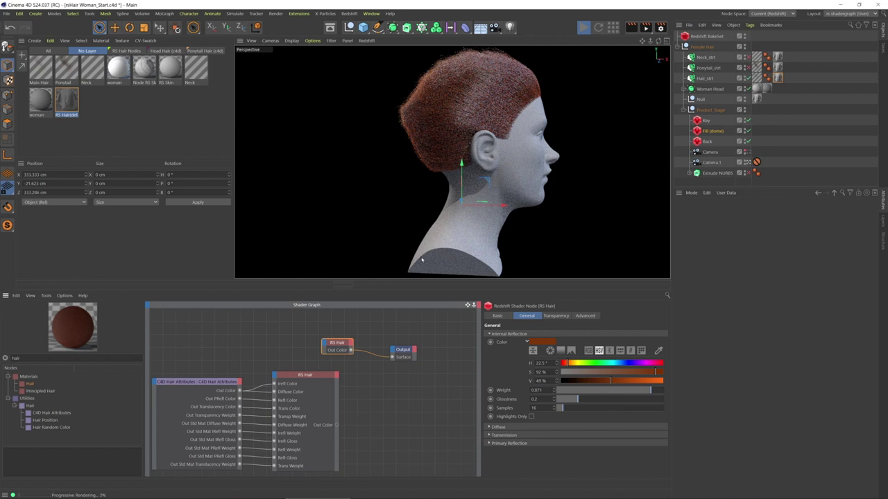
click(556, 316)
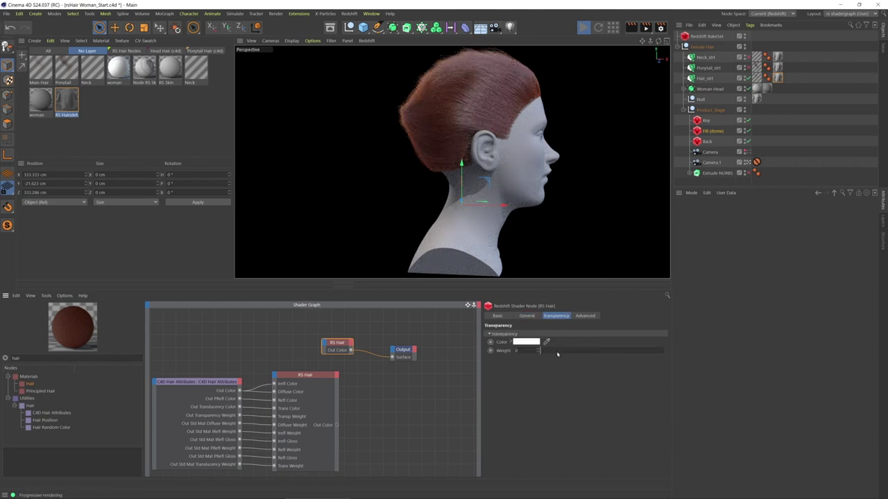
- Raise the RS Hair transparency weight to 0.757 and return to the General settings
drag(555, 351, 633, 351)
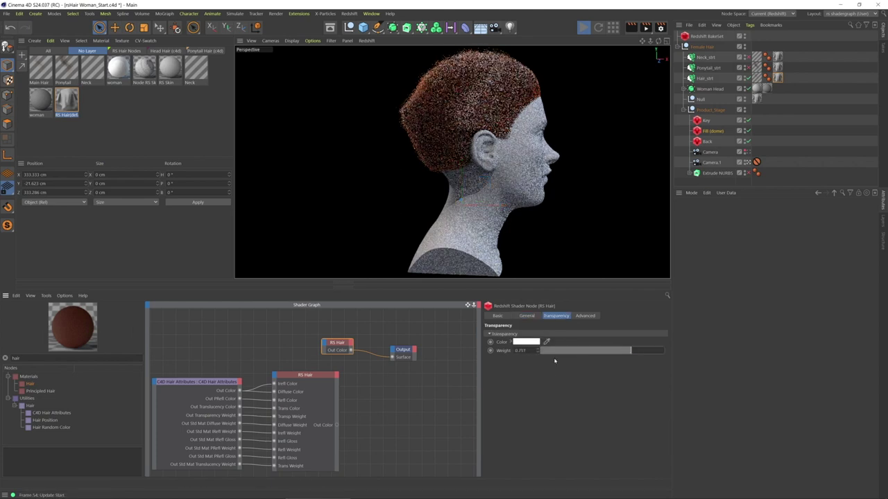
click(526, 316)
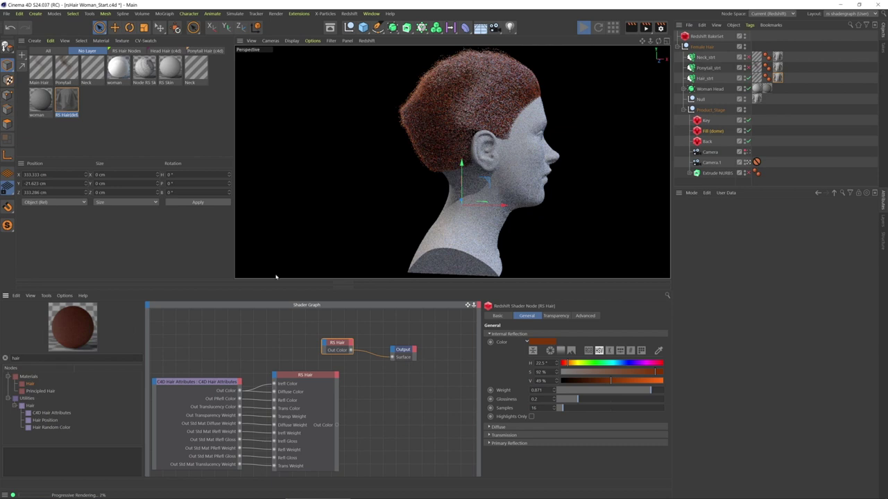
- Swap the RS Hair node for an RS Principled Hair node feeding the Output Surface
drag(338, 345, 337, 340)
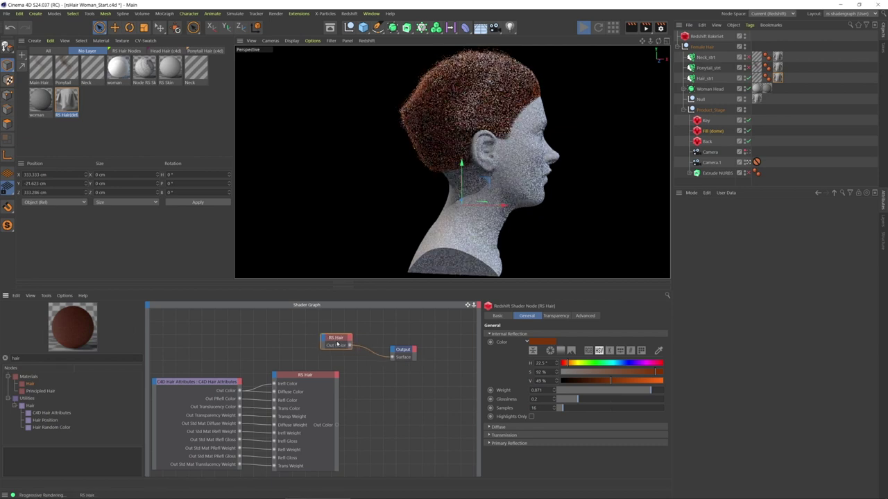
key(Delete)
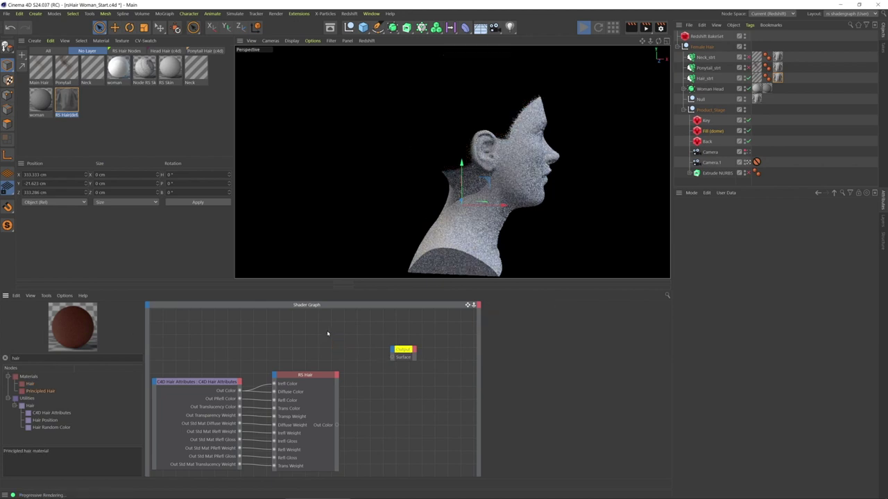
drag(41, 391, 342, 337)
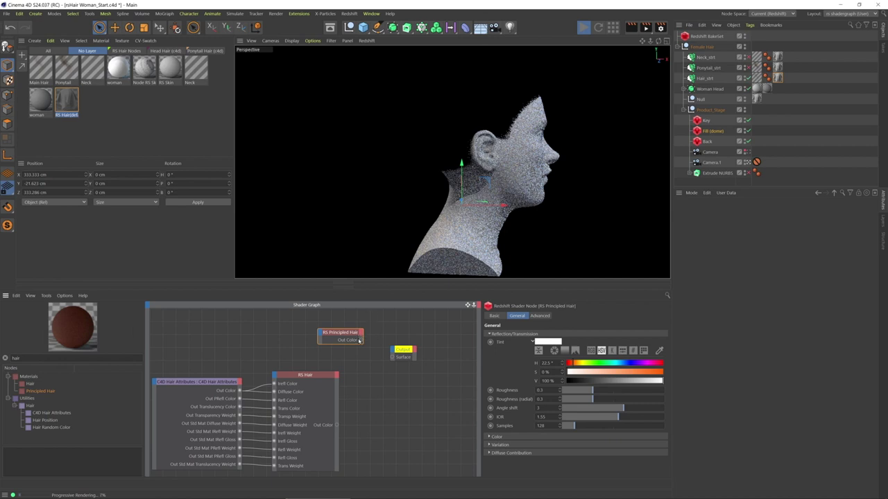
drag(361, 340, 393, 358)
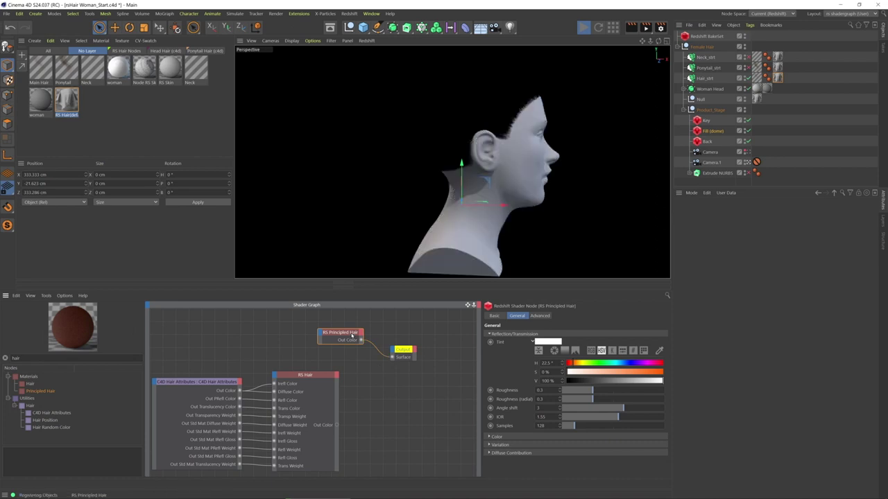
drag(340, 334, 345, 340)
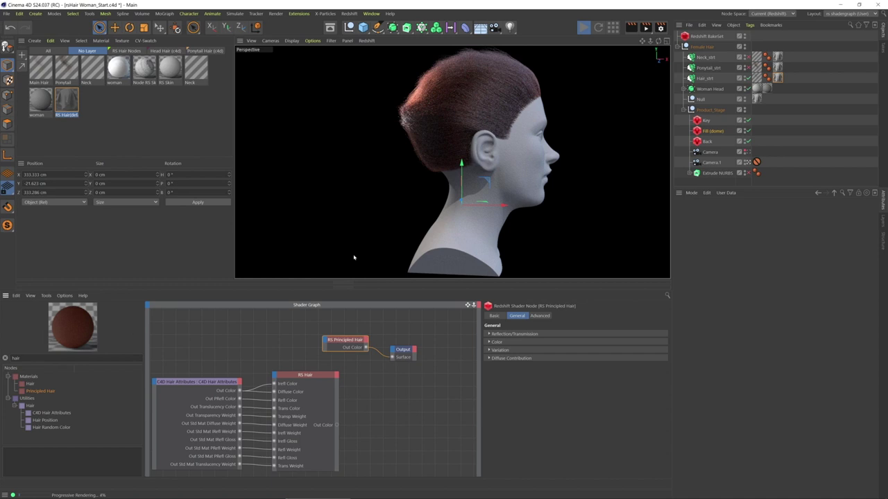
- Browse the Principled Hair's Diffuse Contribution, Variation and Reflection/Transmission groups, then fold them away
click(497, 357)
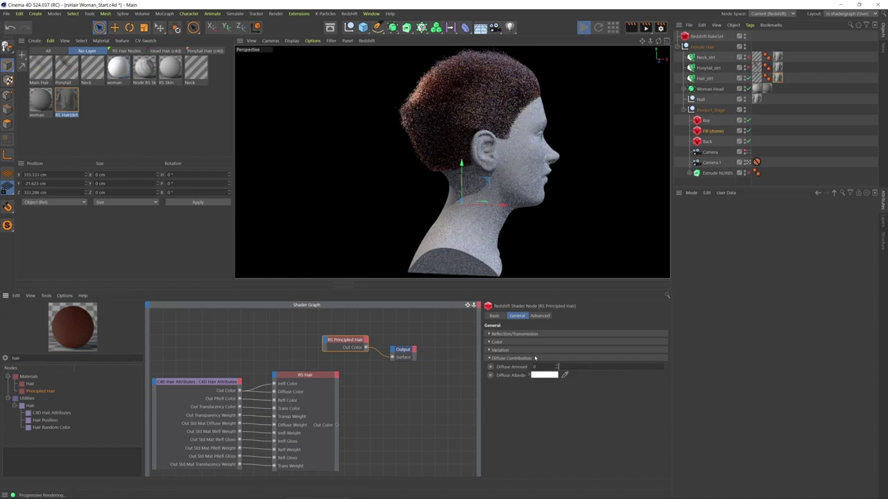
click(494, 349)
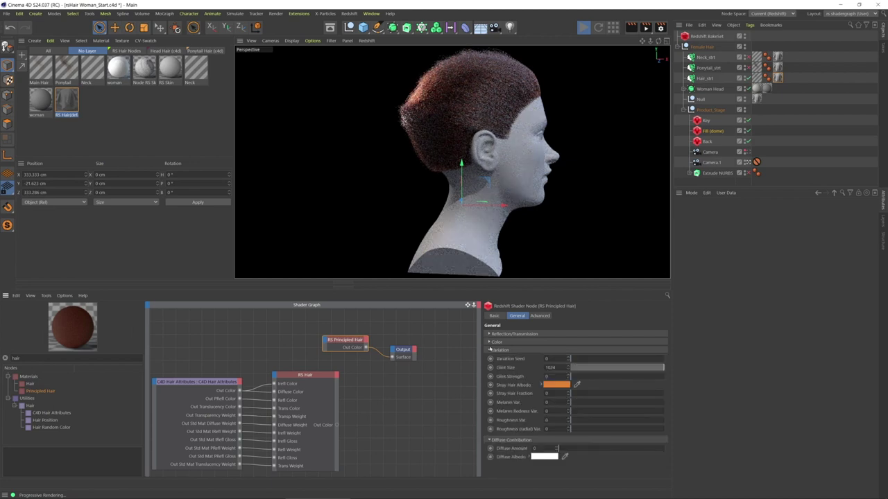
ctrl+click(489, 350)
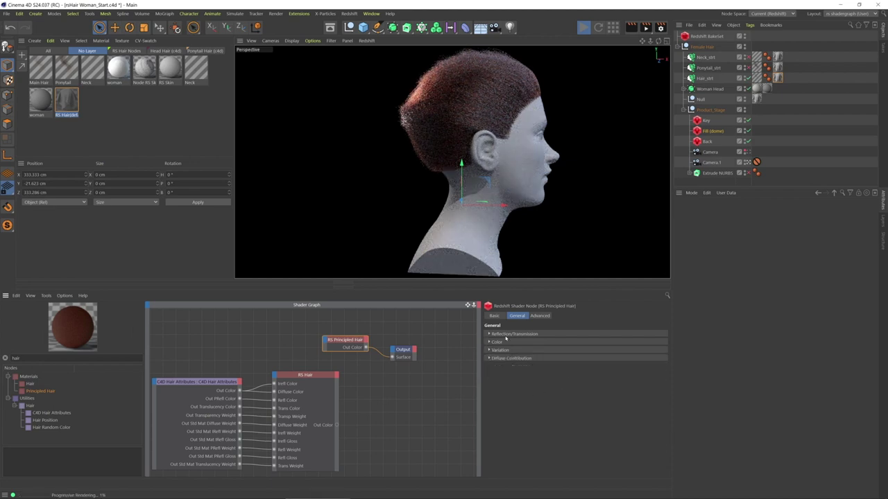
click(498, 334)
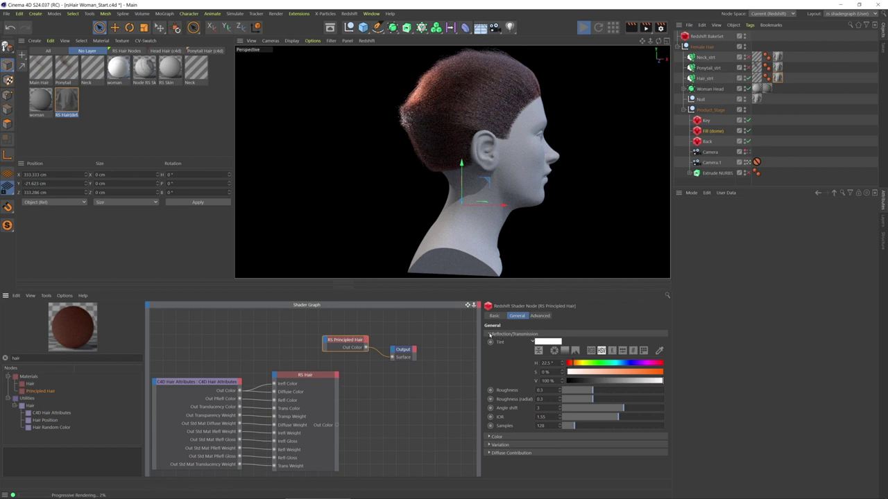
click(499, 334)
- Set the albedo colour to green (hue 124°) with Albedo Mix 1
click(510, 342)
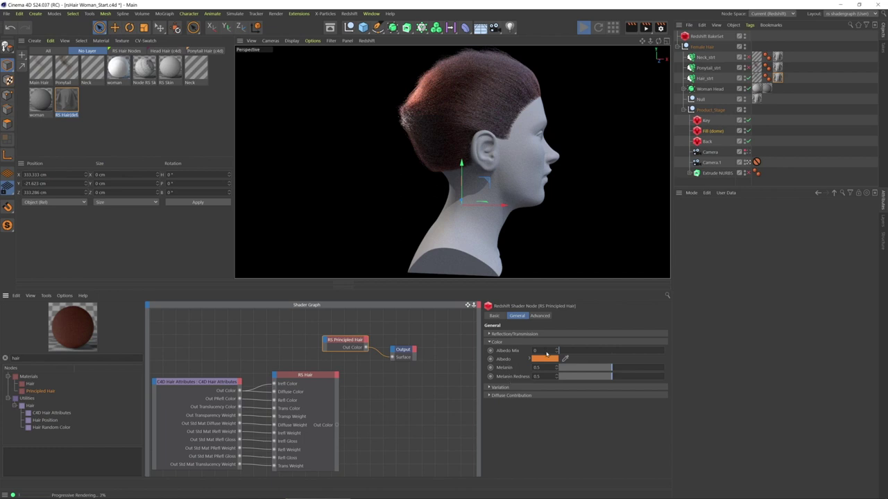
click(530, 358)
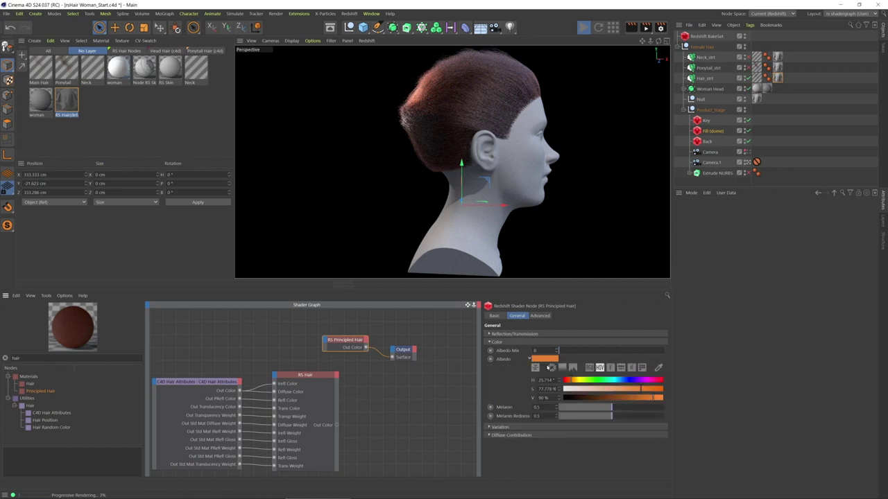
click(597, 382)
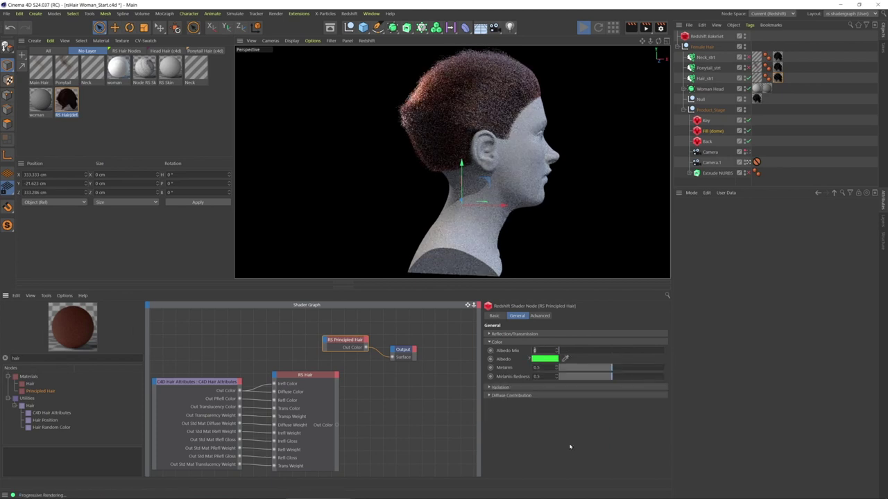
text(1)
key(Return)
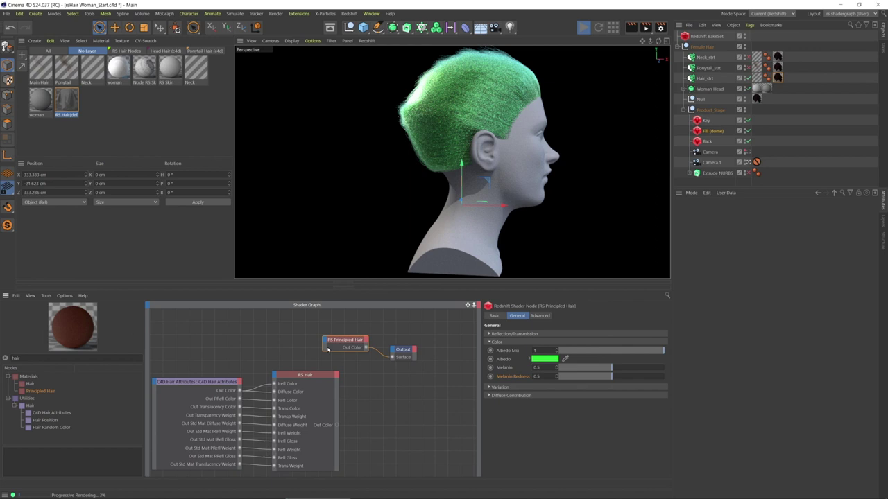
- Lower Albedo Mix from 1 to 0, restoring the reddish-brown melanin hair colour
mouse_move(328, 349)
mouse_down()
mouse_move(338, 360)
mouse_move(330, 353)
mouse_up()
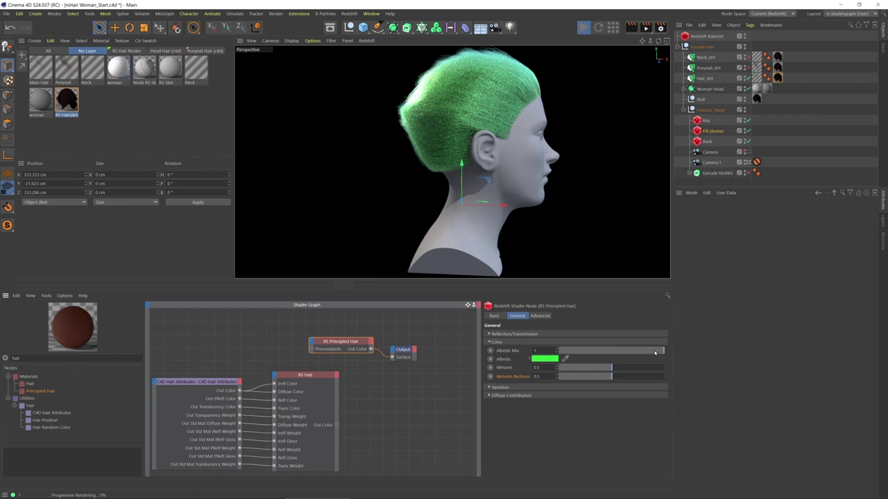
drag(622, 354, 609, 353)
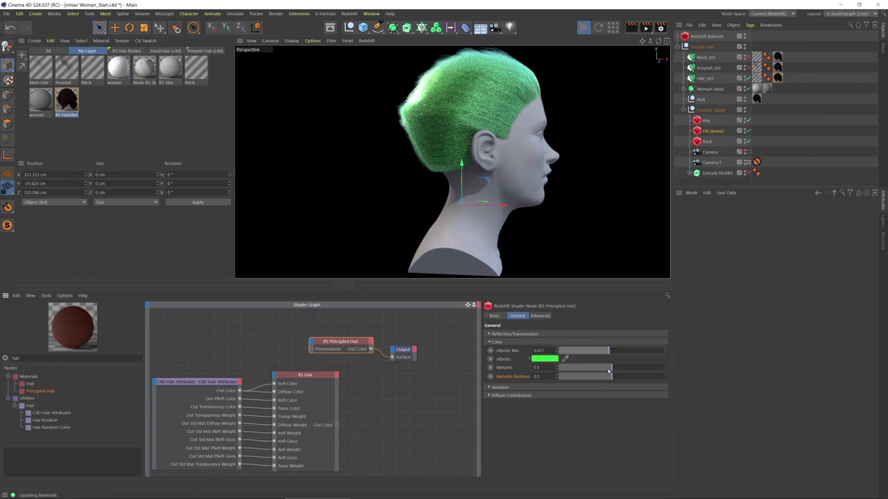
drag(609, 352, 608, 352)
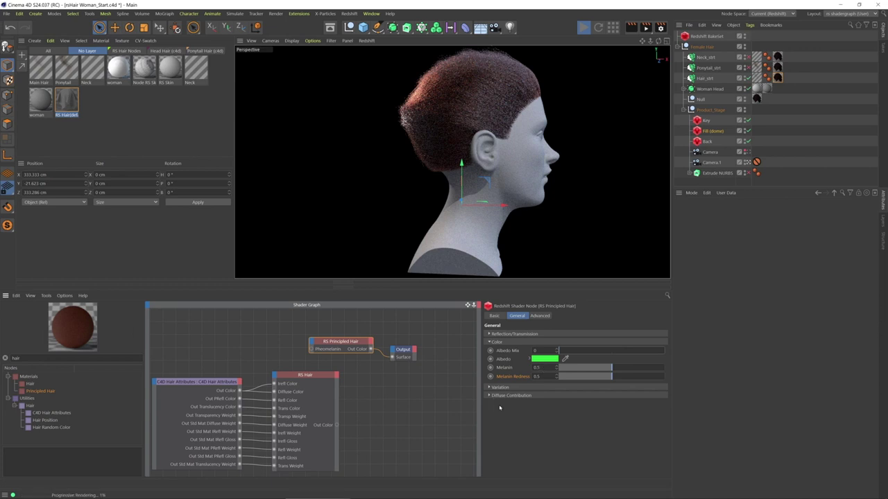
click(502, 395)
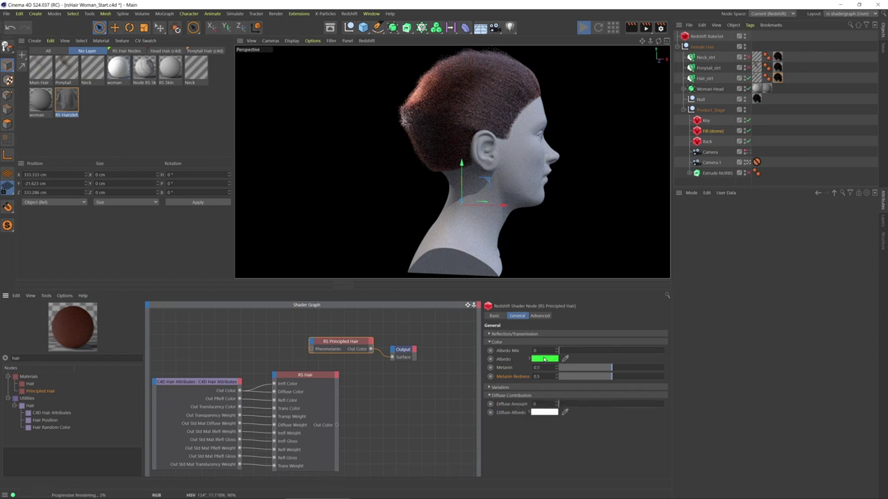
- Set the Diffuse Contribution's Diffuse Amount to 0 to remove the green tint
drag(545, 358, 581, 445)
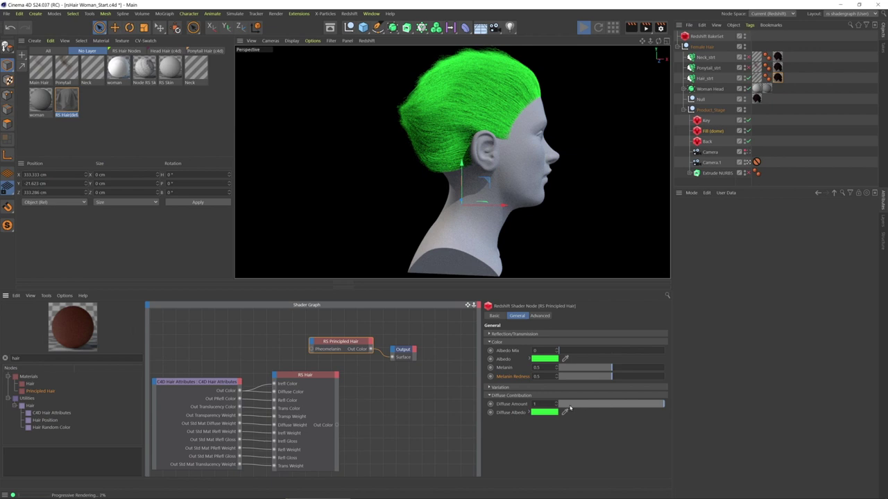
drag(570, 409, 513, 408)
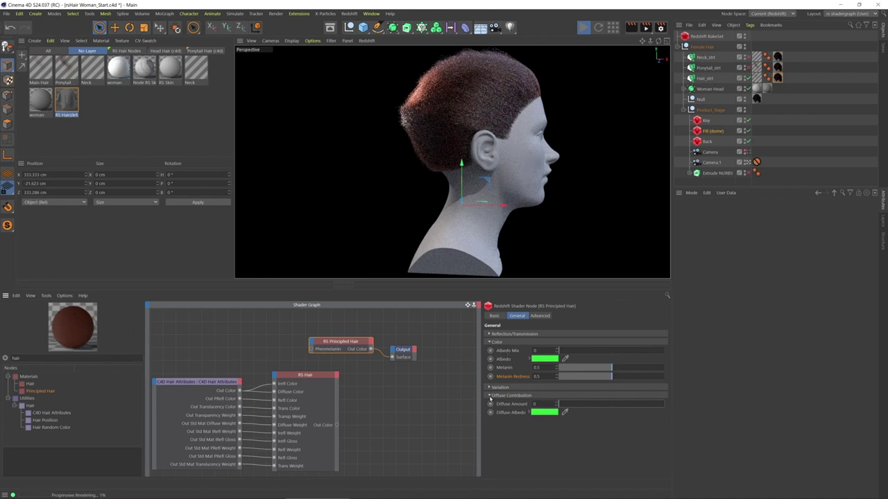
- Sweep Melanin between 0 and 1, settling at 0.259 for golden-brown hair
click(489, 396)
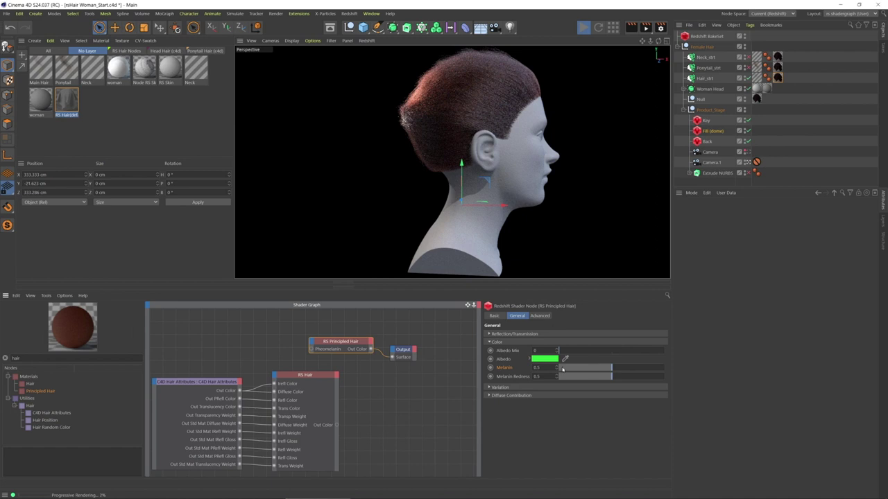
drag(545, 373, 557, 420)
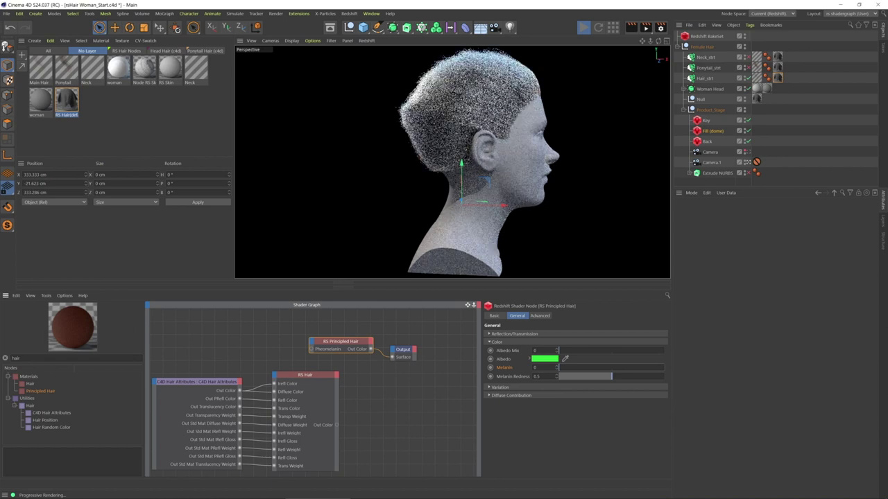
drag(662, 368, 676, 369)
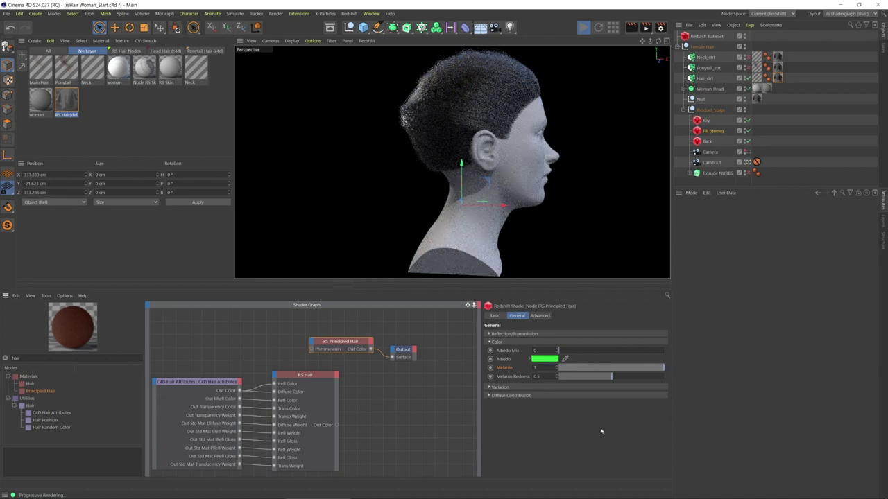
click(560, 370)
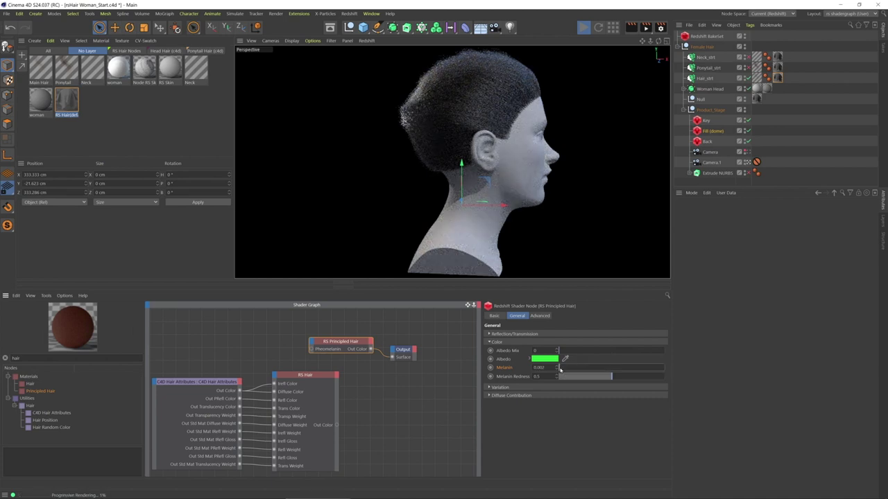
drag(561, 370, 658, 375)
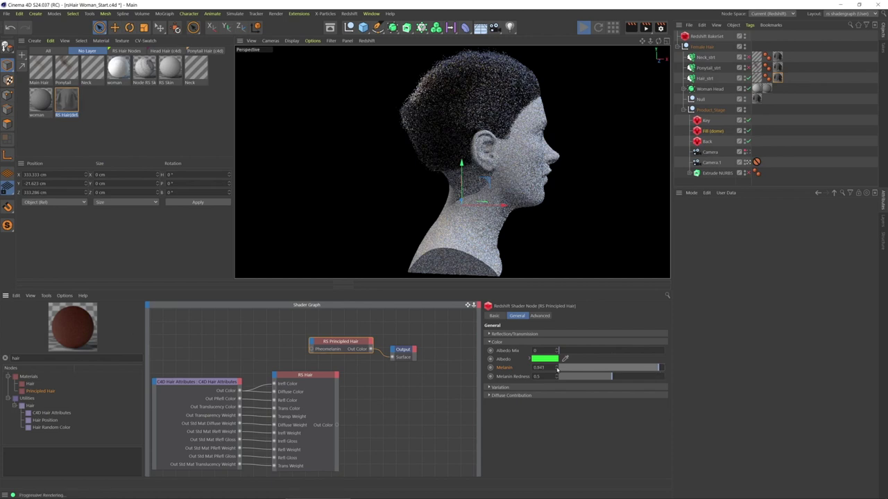
click(586, 367)
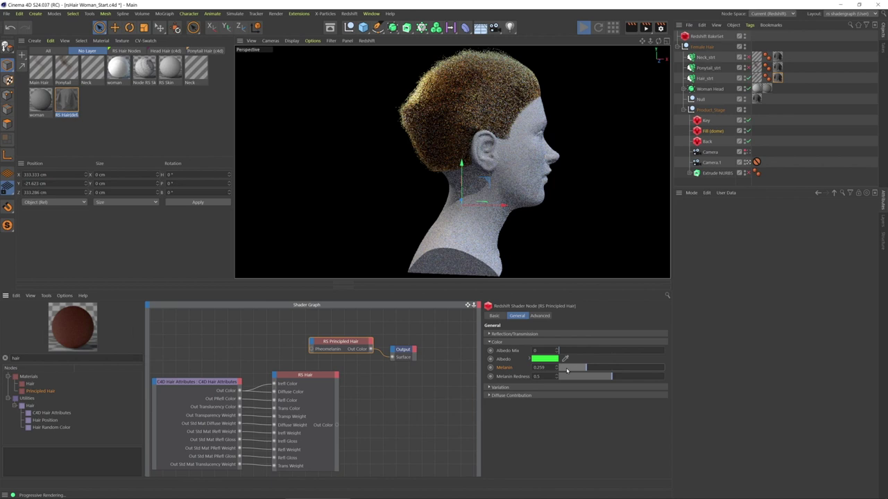
- Try low Melanin for blonde hair and sweep Melanin Redness from about 0.08 to full
click(566, 369)
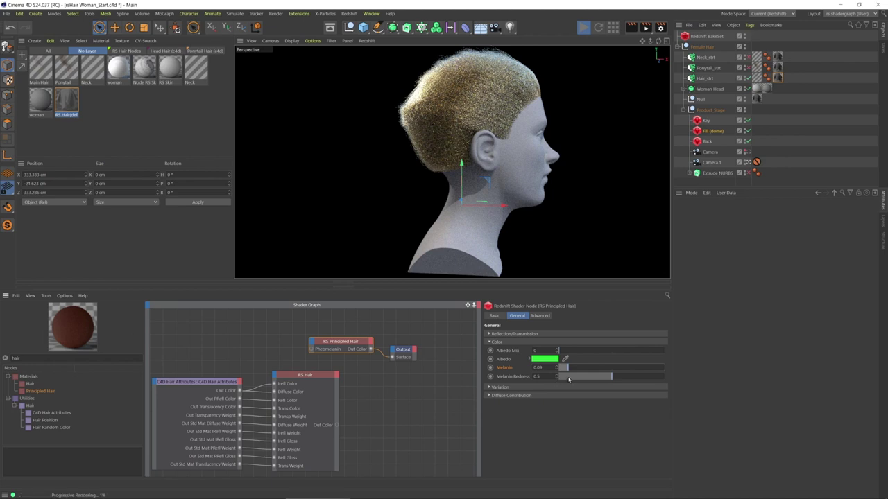
click(568, 378)
drag(569, 380, 570, 379)
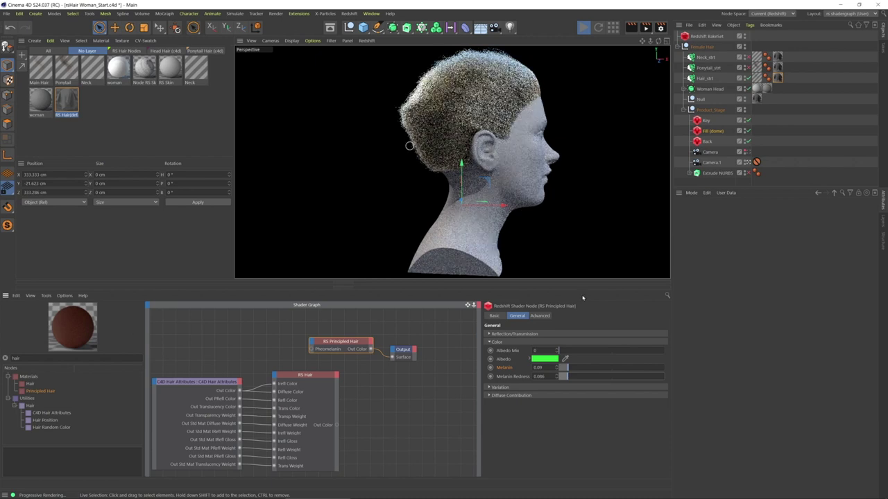
click(655, 377)
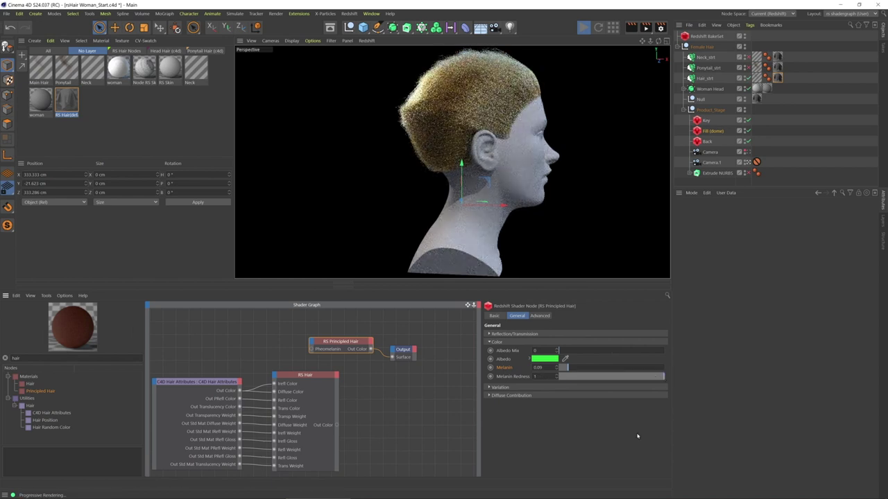
- Settle Melanin at 0.508 and Melanin Redness at 0.504 for reddish-brown hair
click(584, 367)
click(590, 367)
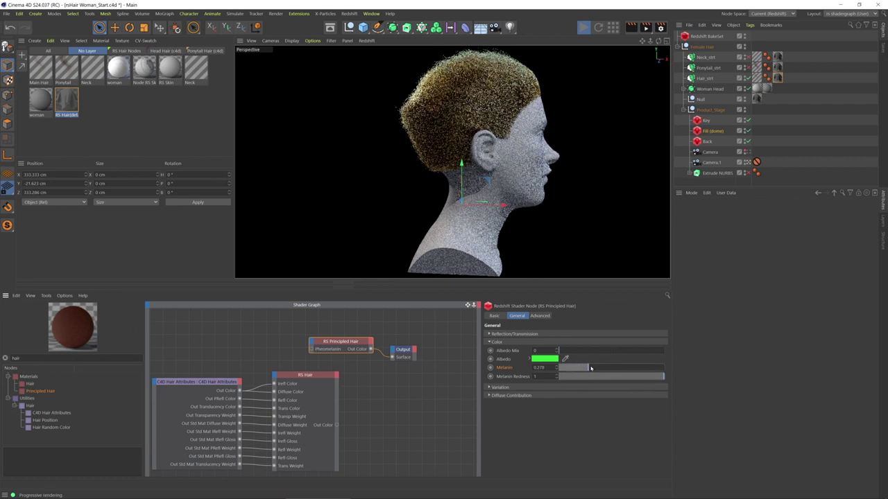
drag(590, 367, 601, 369)
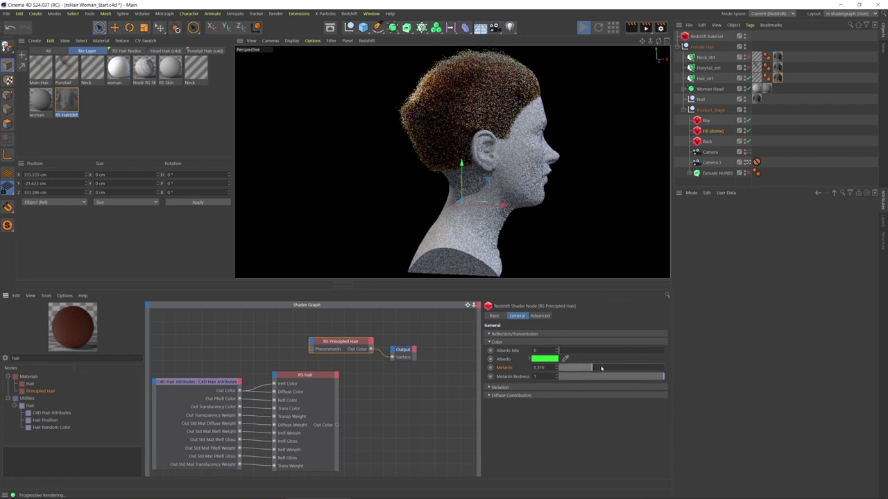
click(563, 368)
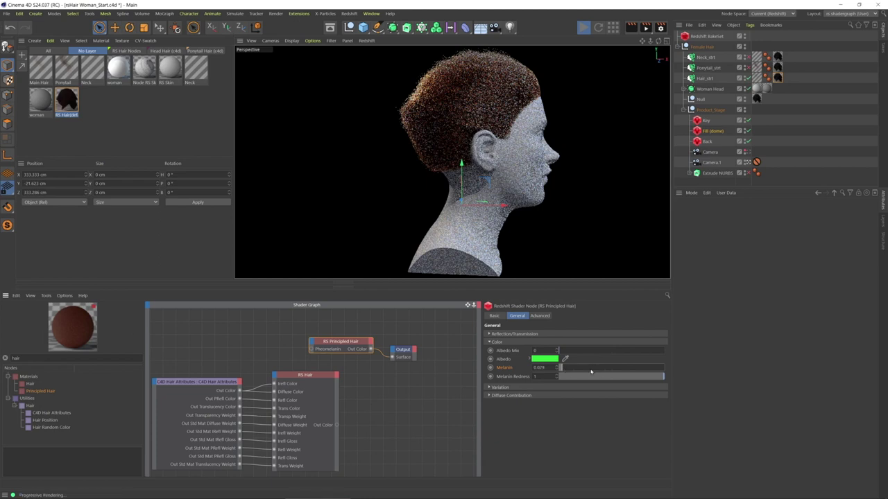
drag(590, 369, 612, 369)
click(609, 376)
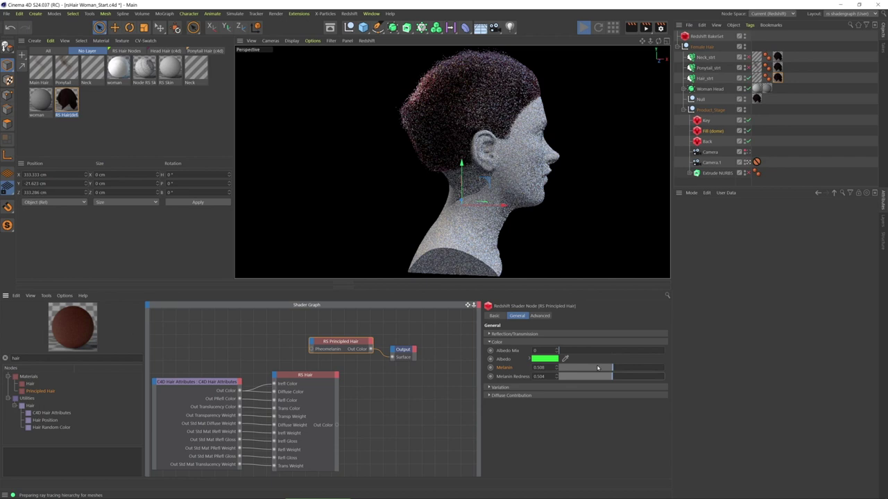
click(613, 376)
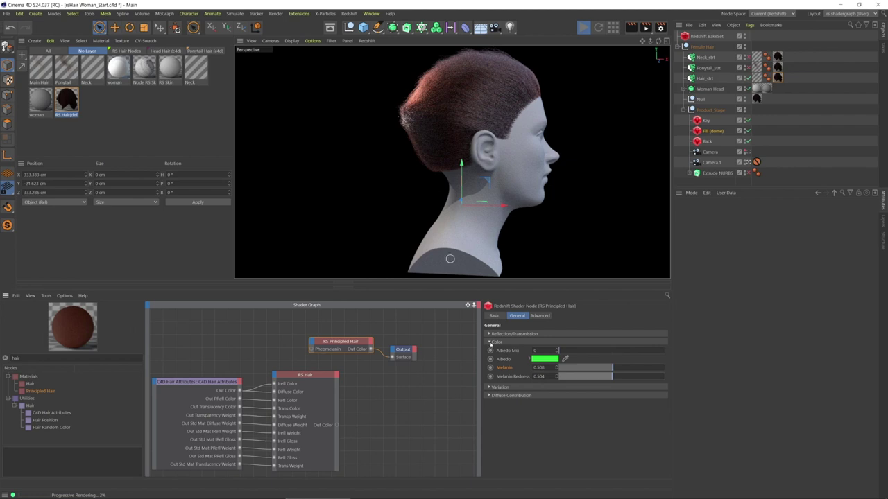
click(490, 343)
- Expand Reflection/Transmission, hide the Tint picker, and select the Neck hair material
click(517, 334)
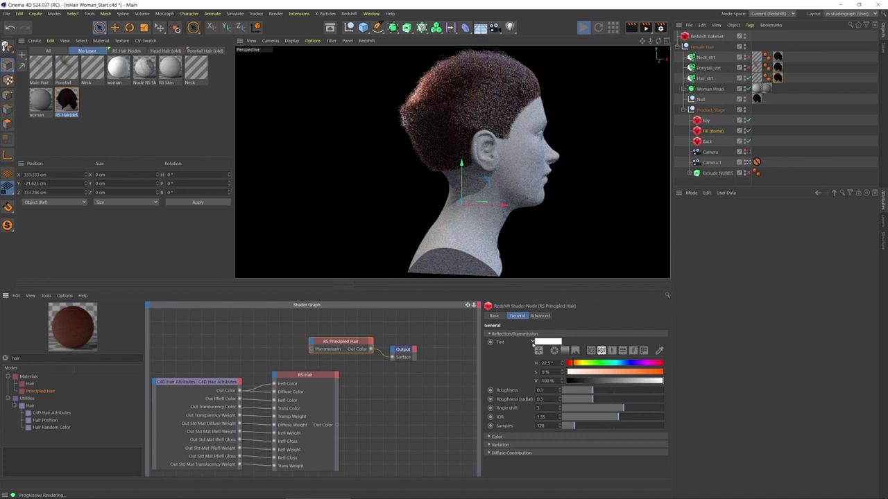
click(532, 343)
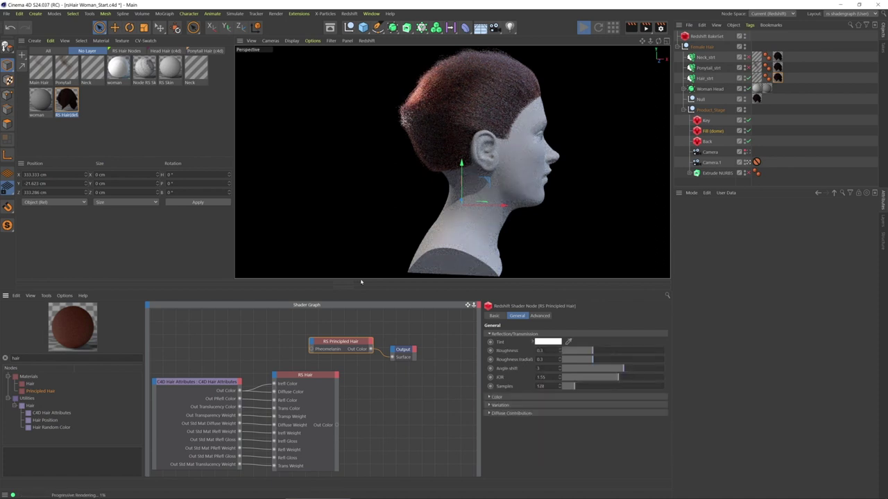
click(92, 67)
- Open the Neck material in its own editor and review its Specular, Transparency and Illumination pages
double_click(92, 68)
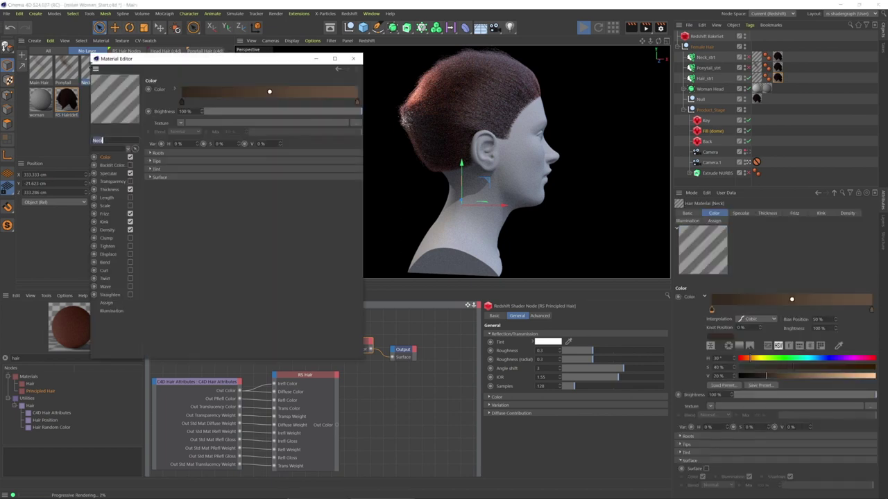
click(108, 172)
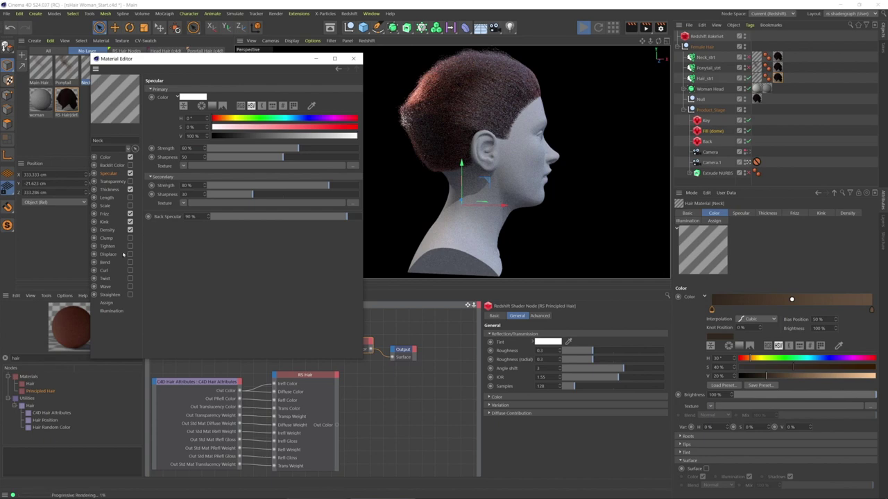
click(113, 182)
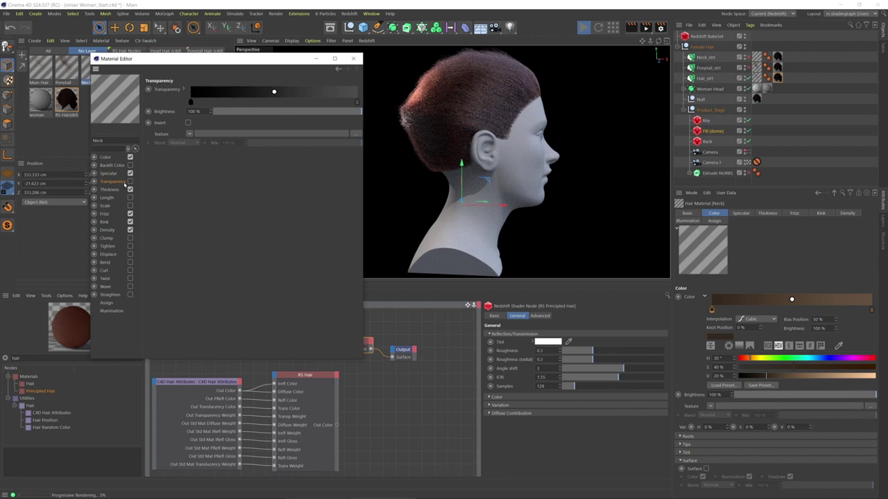
click(112, 310)
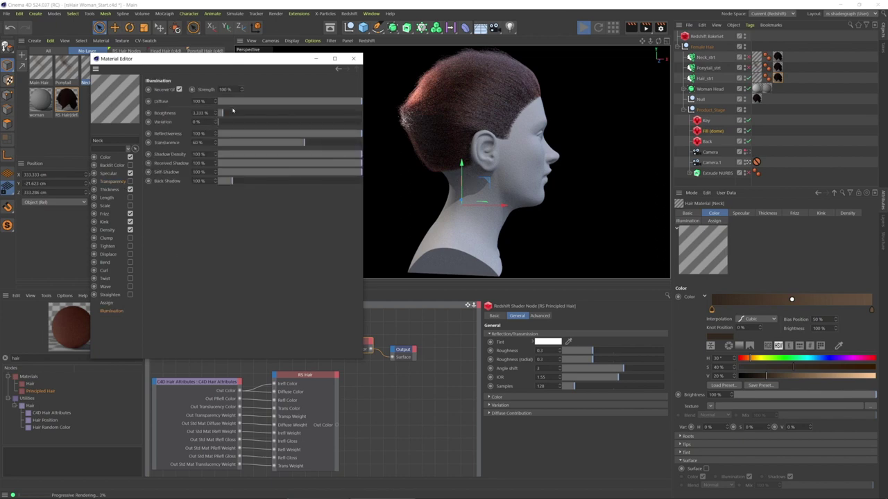
- Raise the Diffuse, Reflectiveness and Roughness illumination values together and refresh the viewport render
click(164, 102)
click(170, 134)
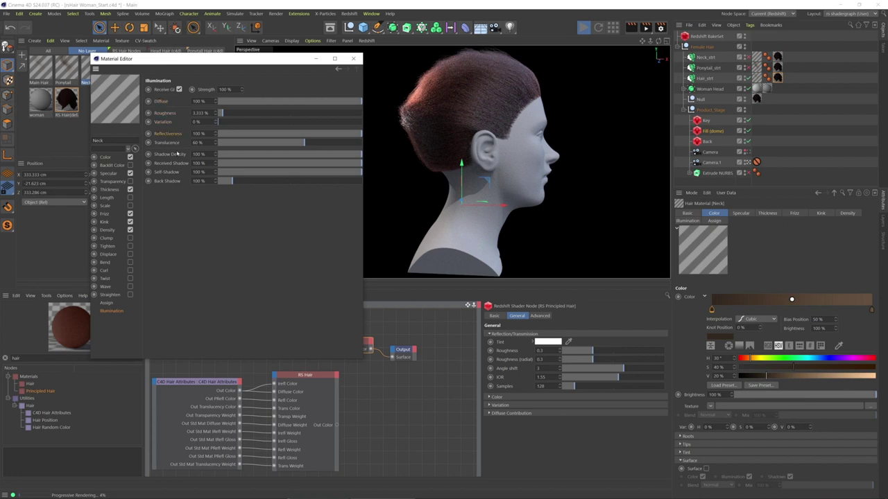
click(165, 111)
drag(257, 116, 301, 123)
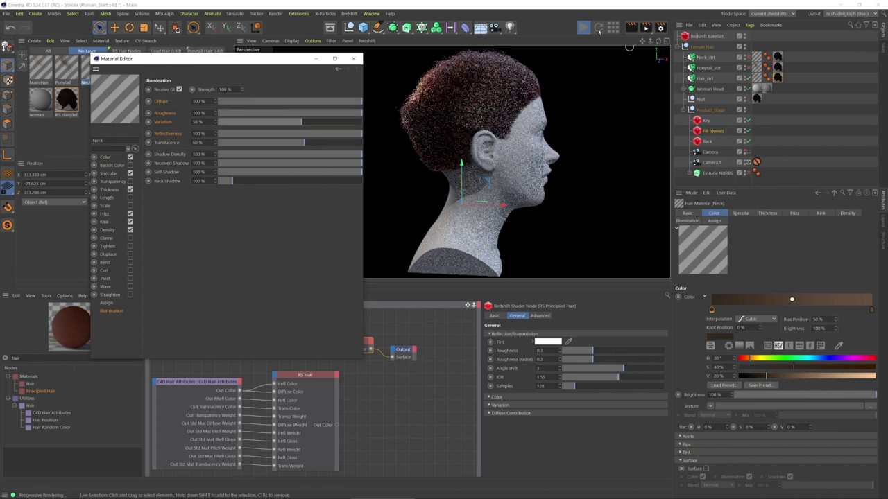
click(599, 30)
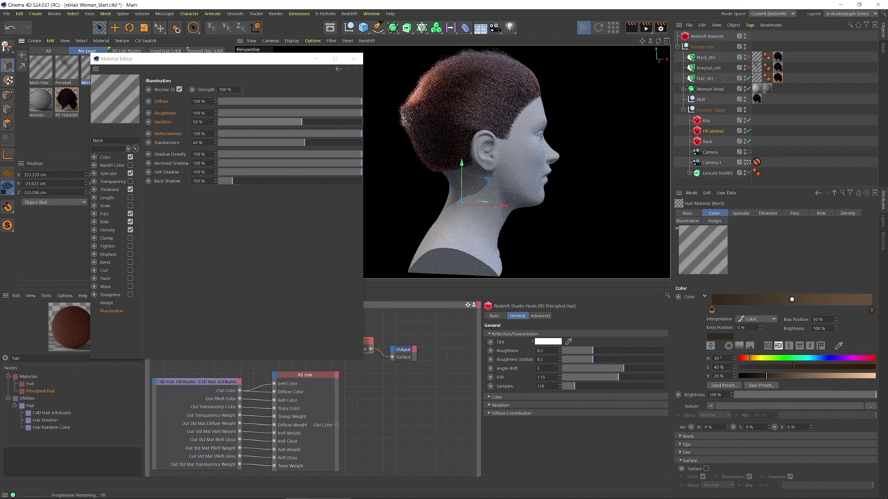
- Reset Variation to 0% and Roughness to 3.333%, then return to the RS Hair material
drag(301, 122, 213, 122)
click(221, 113)
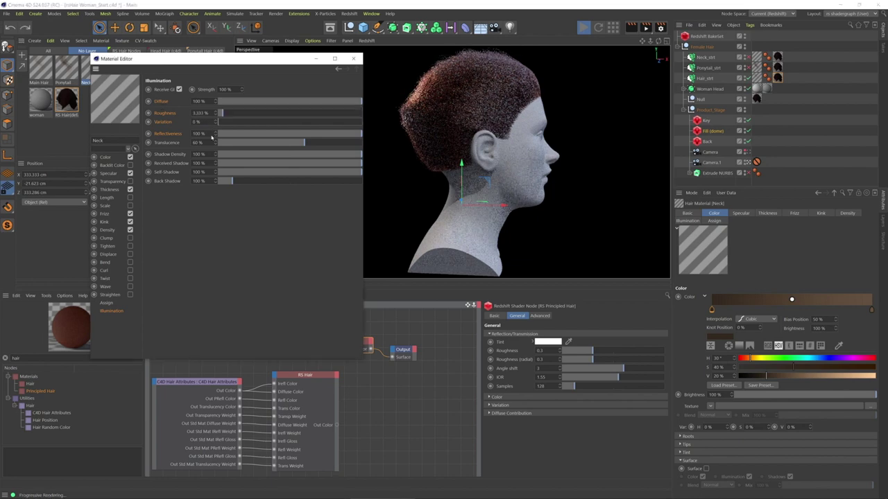
click(67, 101)
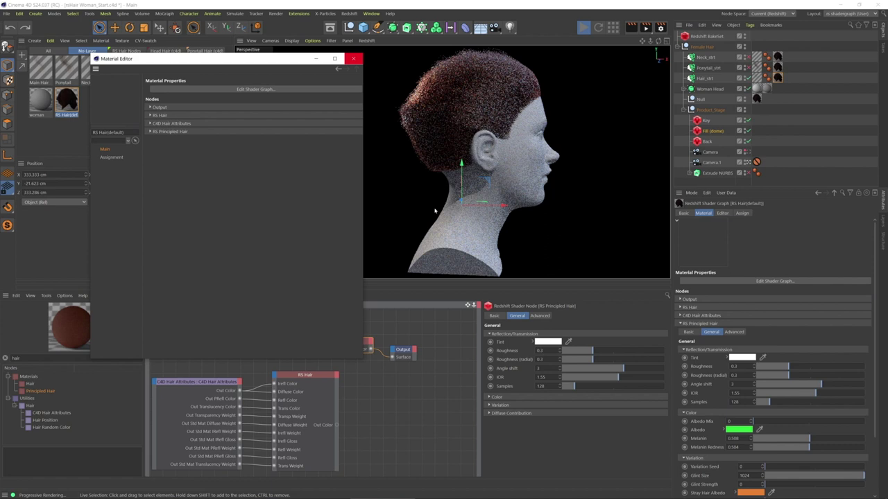
click(434, 210)
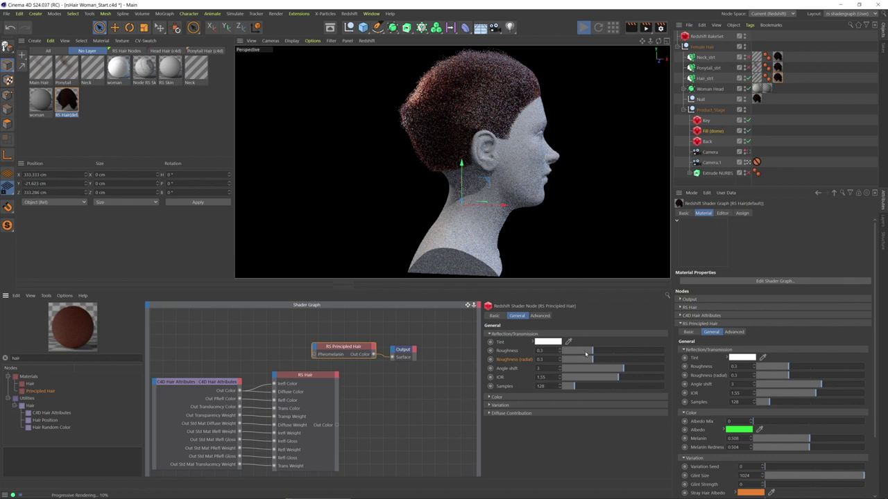
- Try hair Roughness values around 0.49 and 0.98 while the IPR re-renders
drag(583, 354, 567, 353)
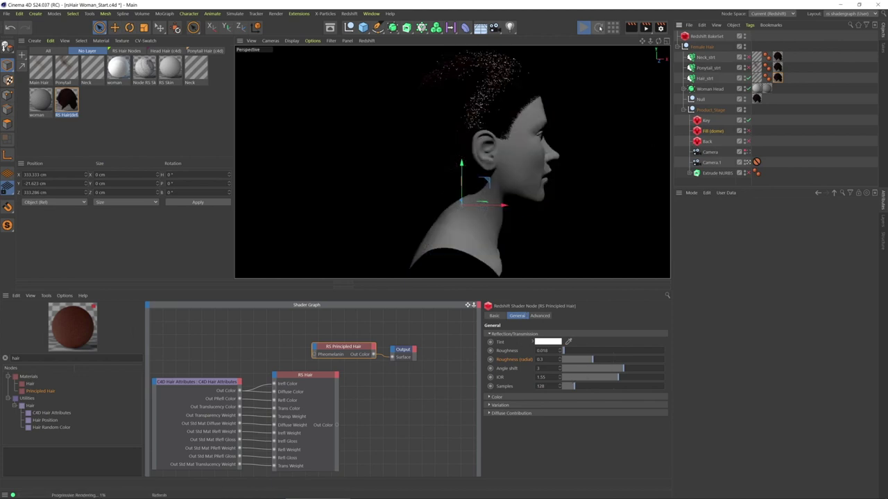
click(600, 28)
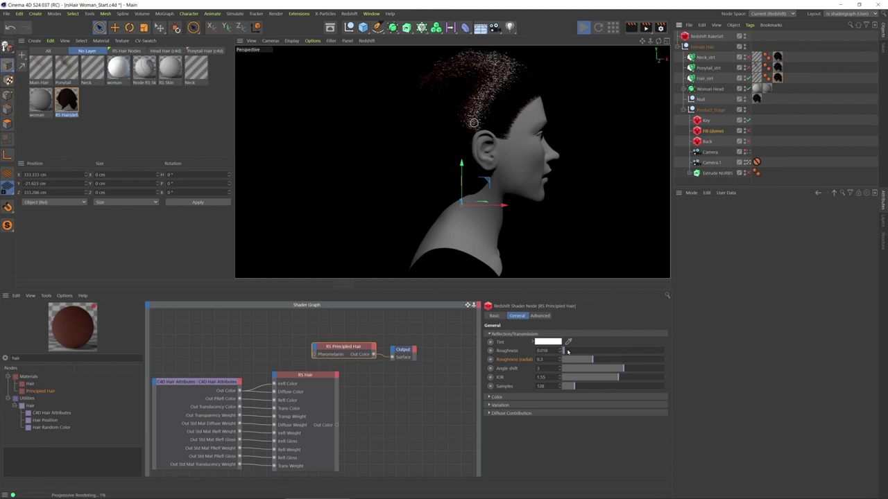
drag(567, 351, 614, 351)
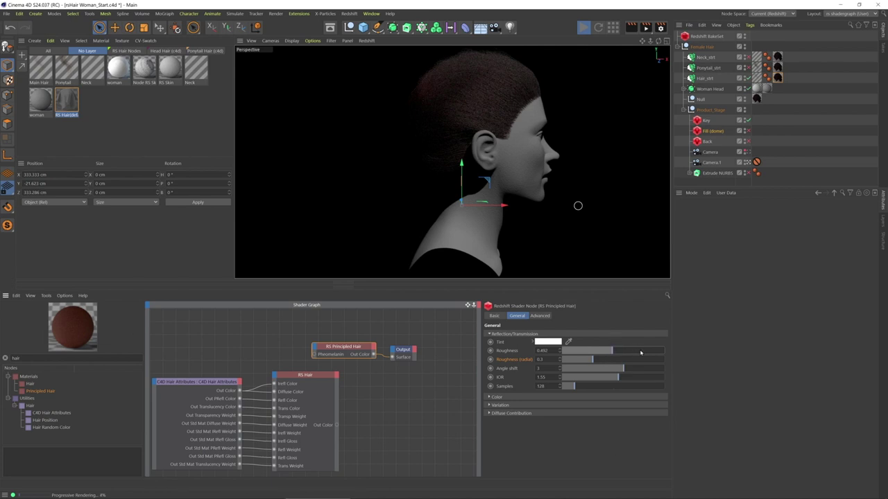
drag(641, 353, 660, 353)
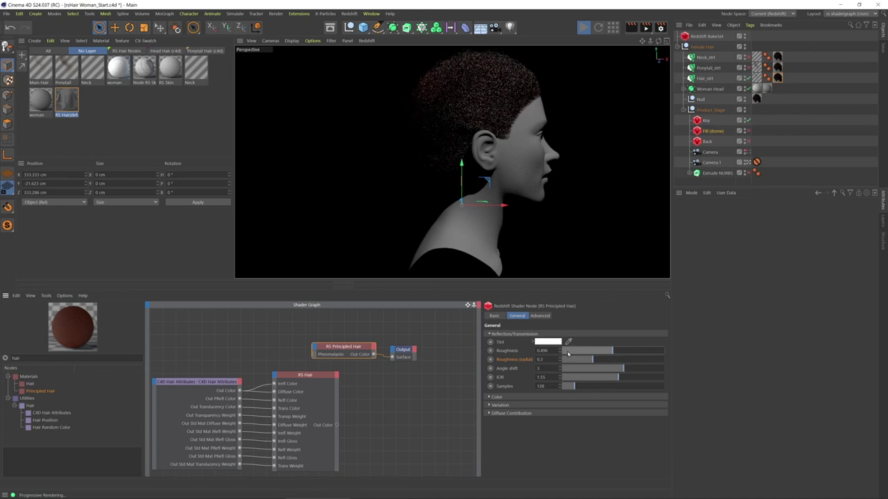
- Set the RS Principled Hair Roughness to 0.156
click(541, 350)
text(0.156)
key(Return)
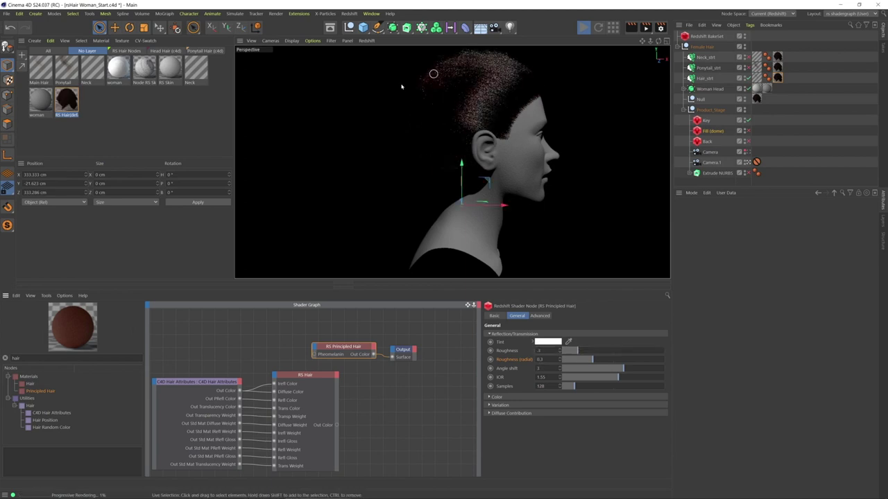
- Set Roughness back to 0.3 and Roughness (radial) to 0.006
text(0.3)
key(Tab)
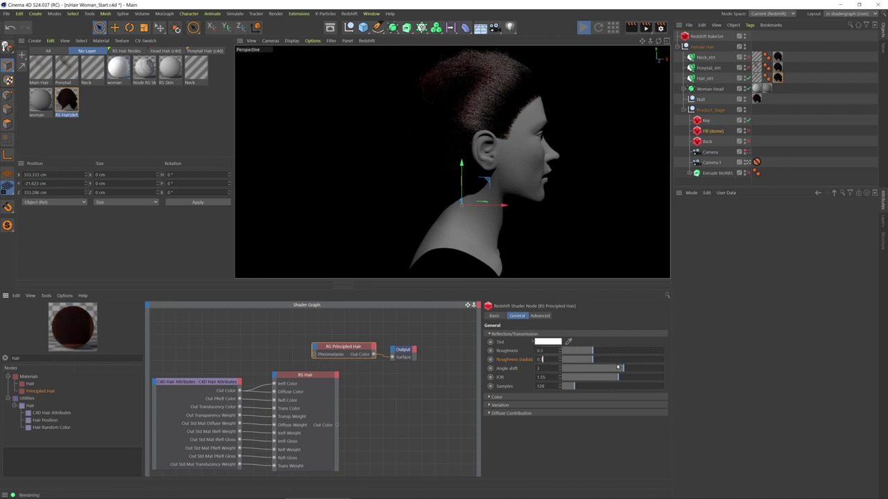
click(594, 361)
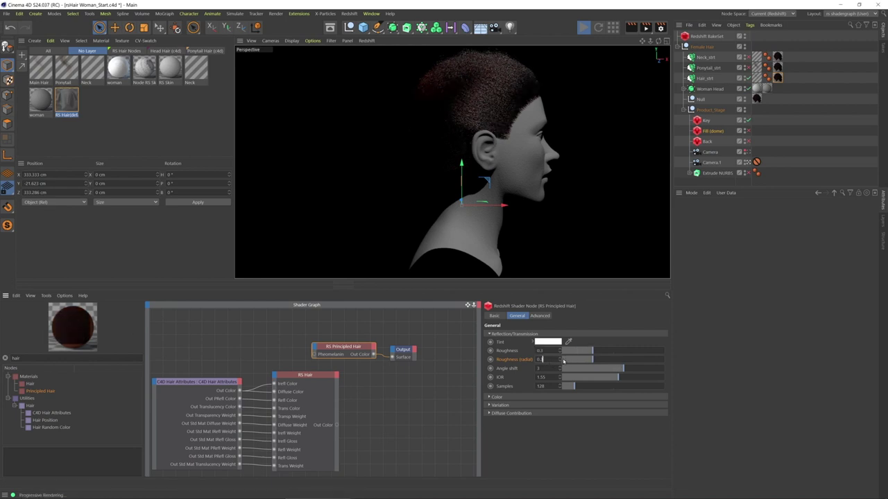
text(006)
key(Return)
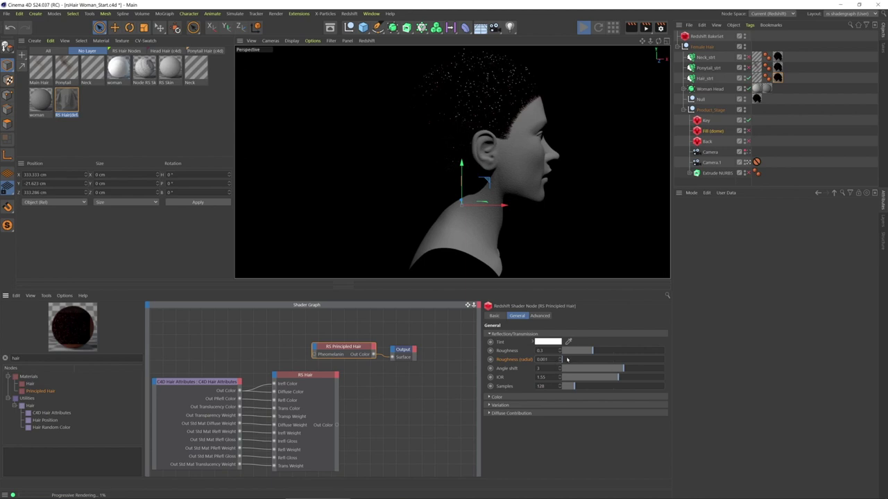
- Sweep Roughness (radial) up past 0.1, then back down to about 0.178
click(564, 361)
drag(564, 361, 664, 360)
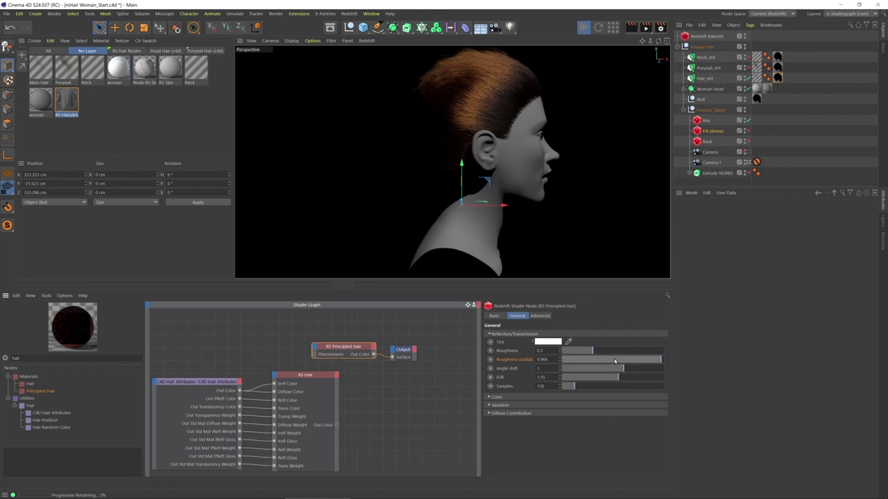
drag(614, 361, 591, 360)
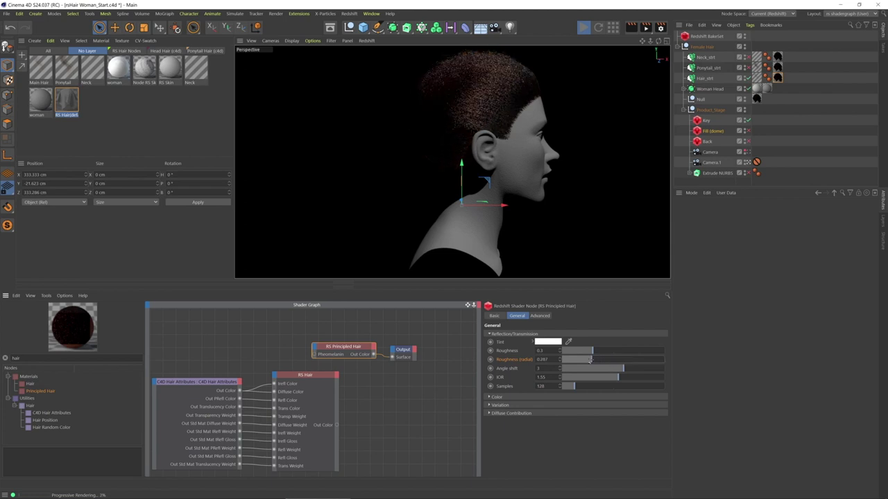
click(593, 361)
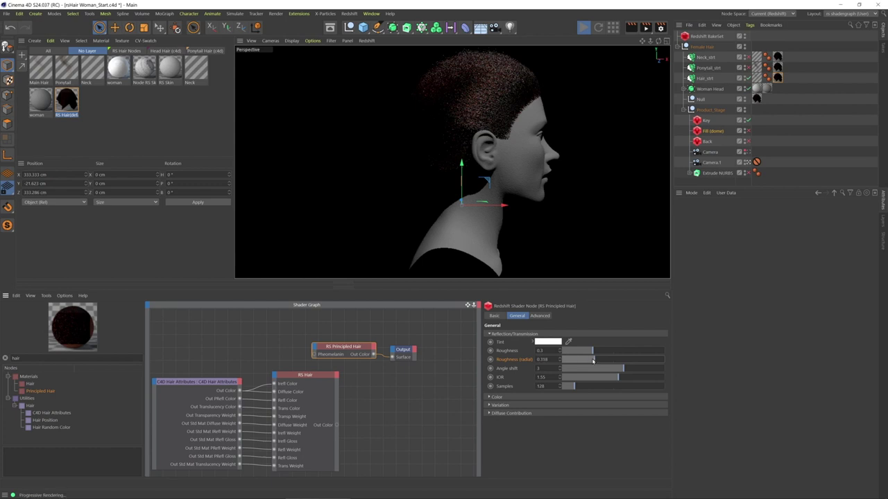
drag(593, 361, 581, 360)
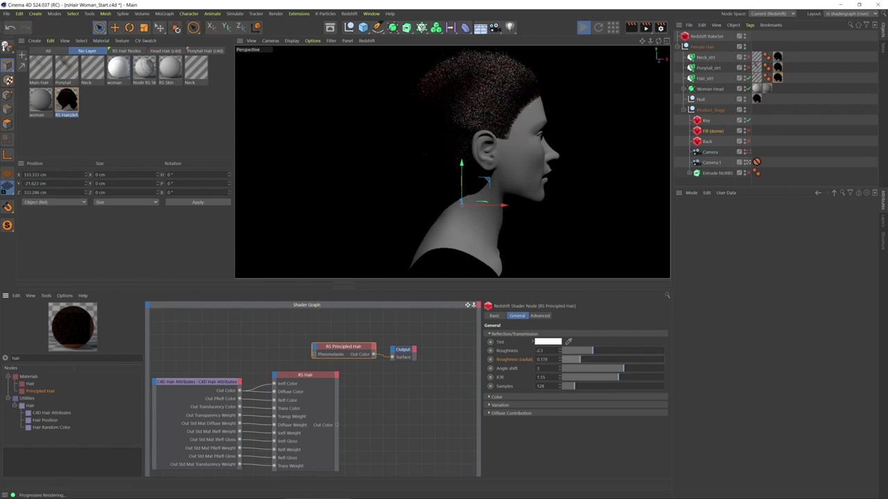
click(538, 350)
- Enter 0.3 for Roughness (radial), then drop Angle shift to its minimum of -15
text(0.3)
key(Return)
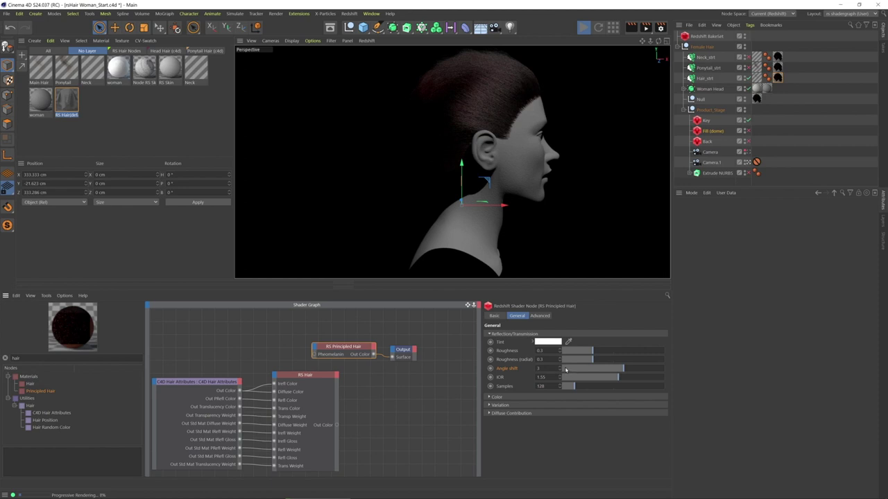
click(565, 371)
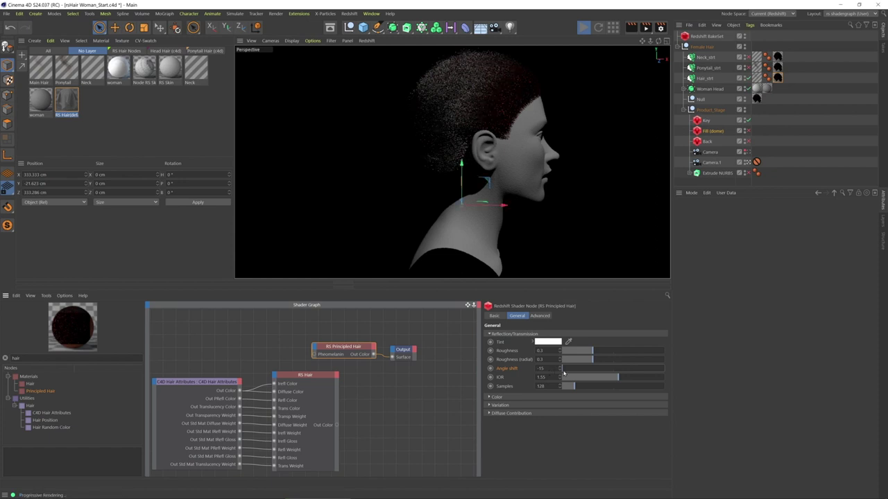
- Drop Roughness and Roughness (radial) to 0.045 and 0.049, and raise Angle shift to 14.46
click(566, 370)
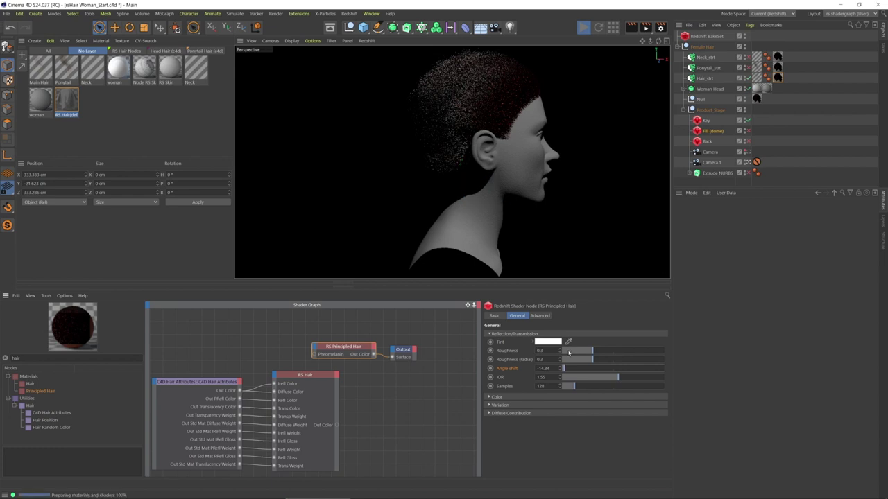
click(568, 352)
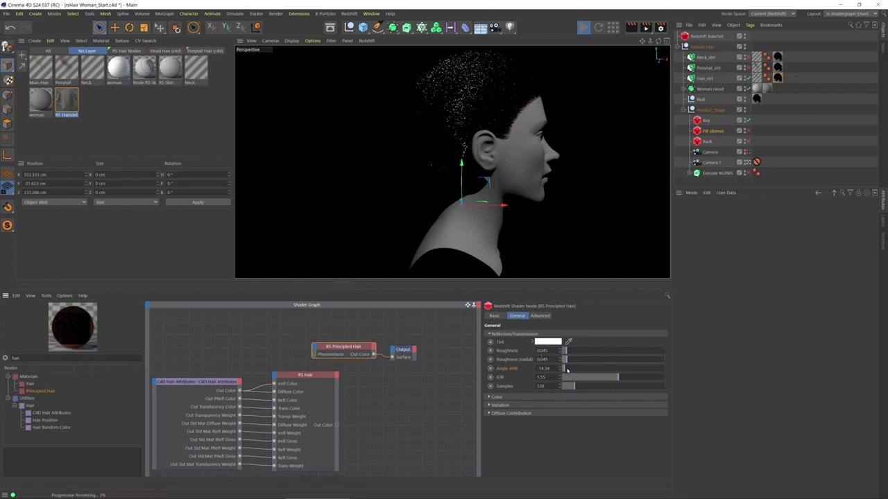
drag(566, 370, 667, 370)
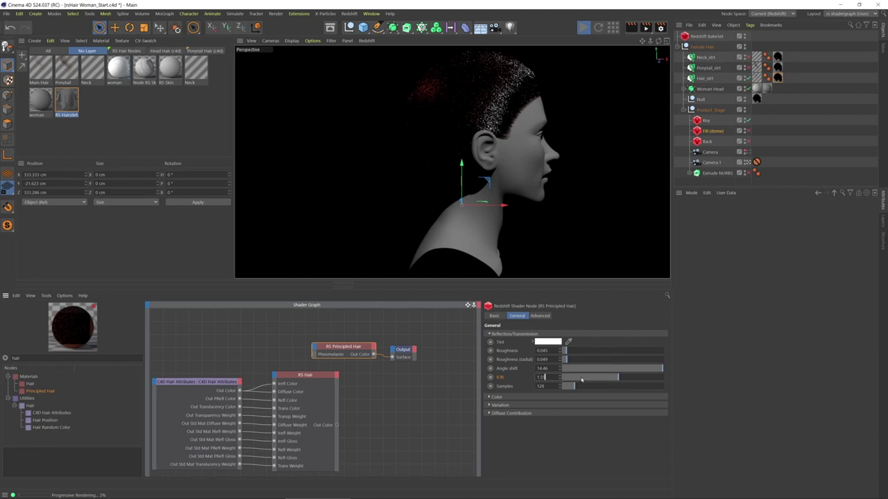
- Set IOR to 1.55, Roughness to 0.385 and Roughness (radial) to 0.389
key(BackSpace)
text(5)
key(Return)
click(602, 352)
click(601, 360)
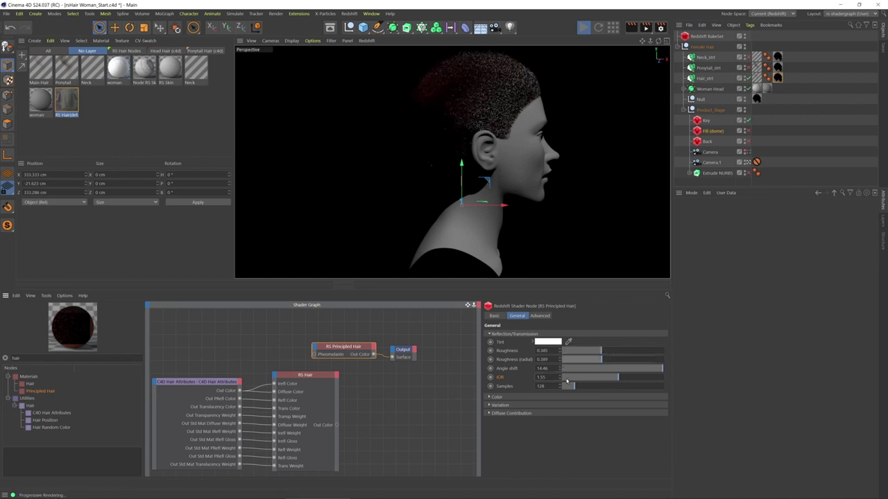
- Try IOR values from 1 upward, then reset IOR to its default 1.55
click(562, 378)
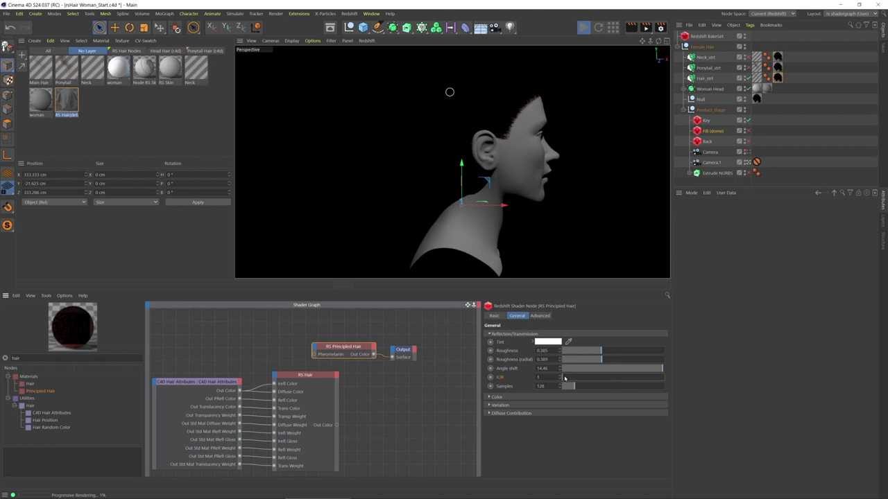
drag(565, 378, 652, 379)
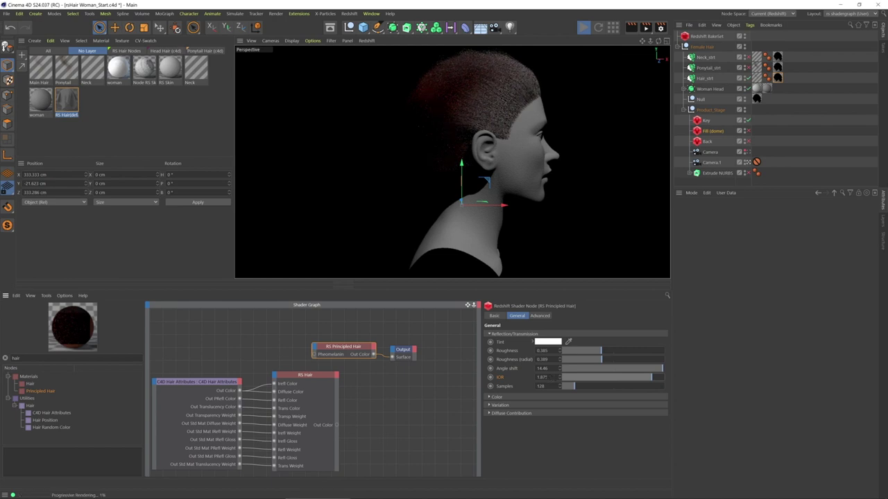
right_click(500, 379)
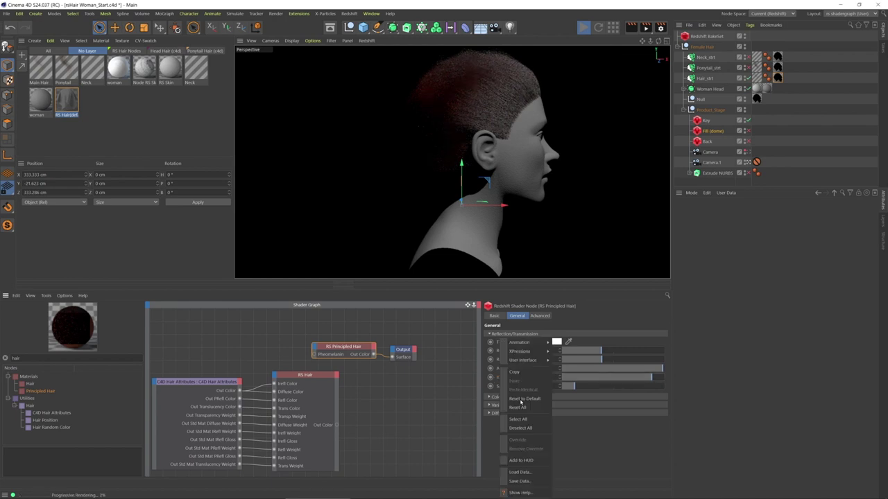
key(Return)
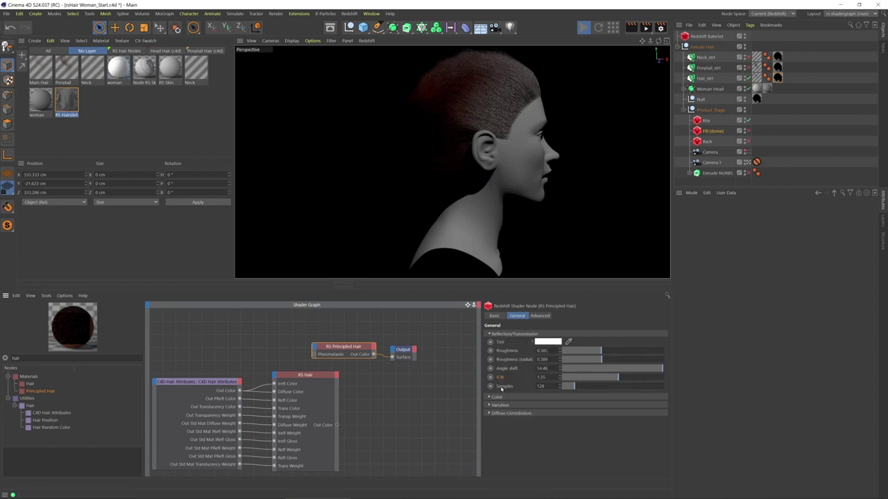
- Open Render Settings showing Redshift Basic options and centre the window on screen
click(661, 27)
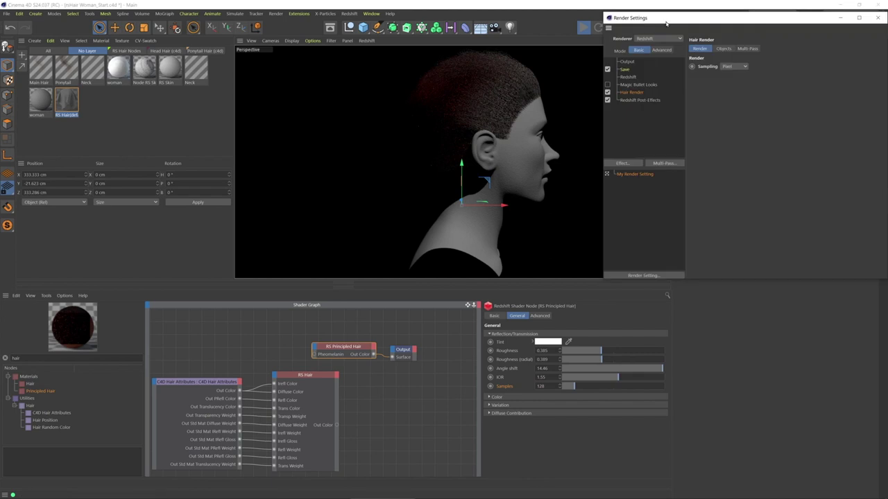
drag(666, 23, 593, 102)
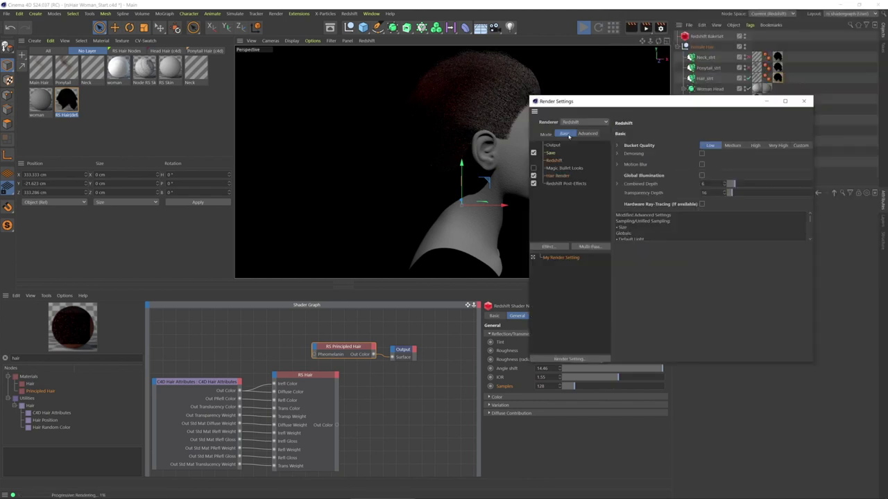